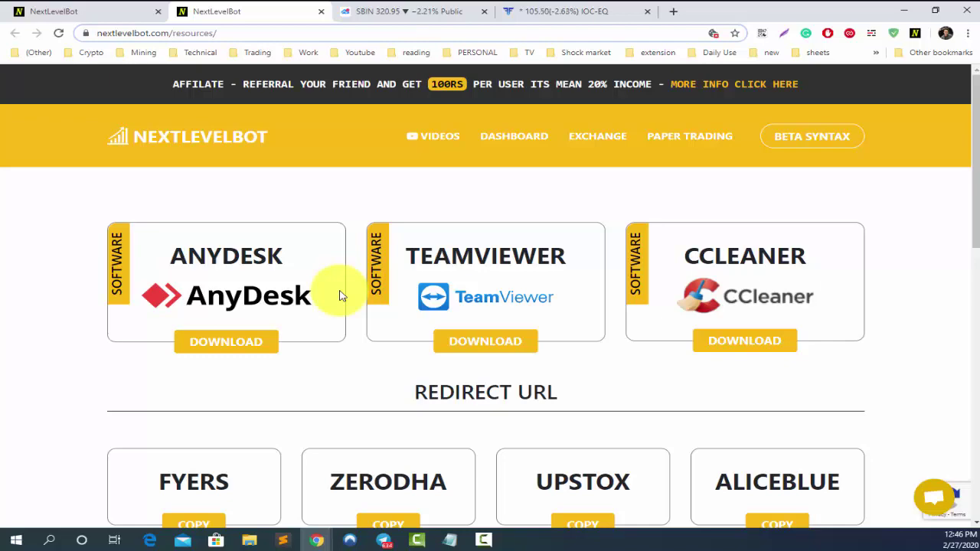
# Open the FYERS API dashboard from the API Dashboard URL section of the resources page
pyautogui.scroll(-2, 345, 334)
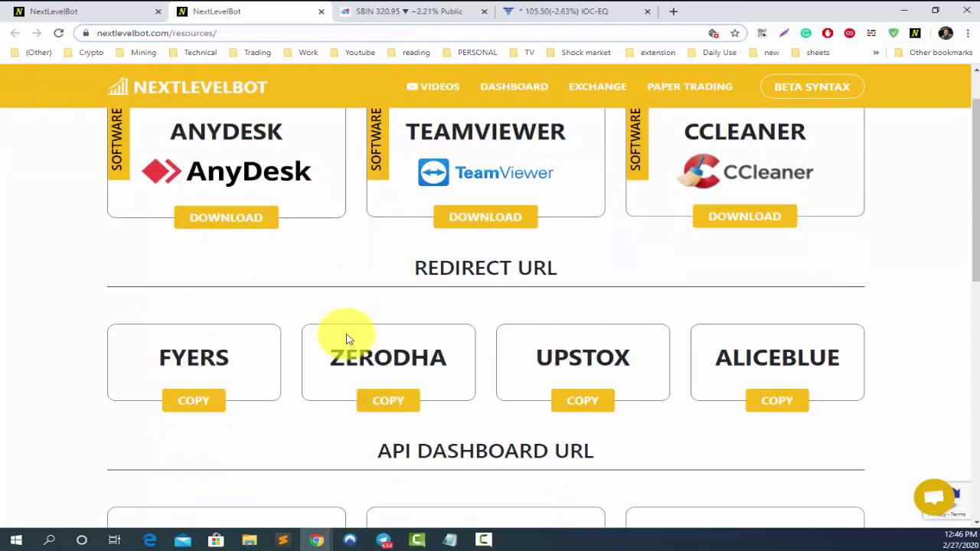
pyautogui.scroll(2, 375, 241)
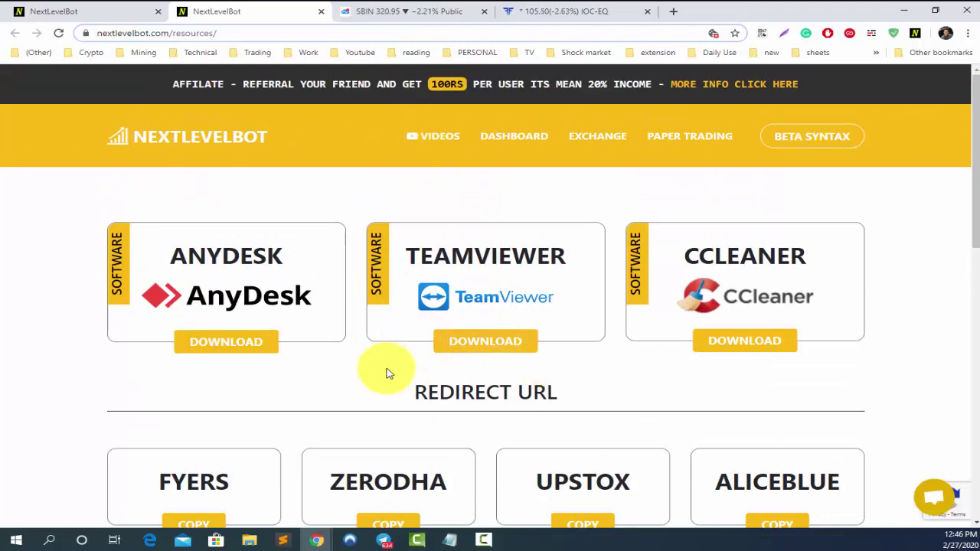
pyautogui.scroll(-3, 388, 355)
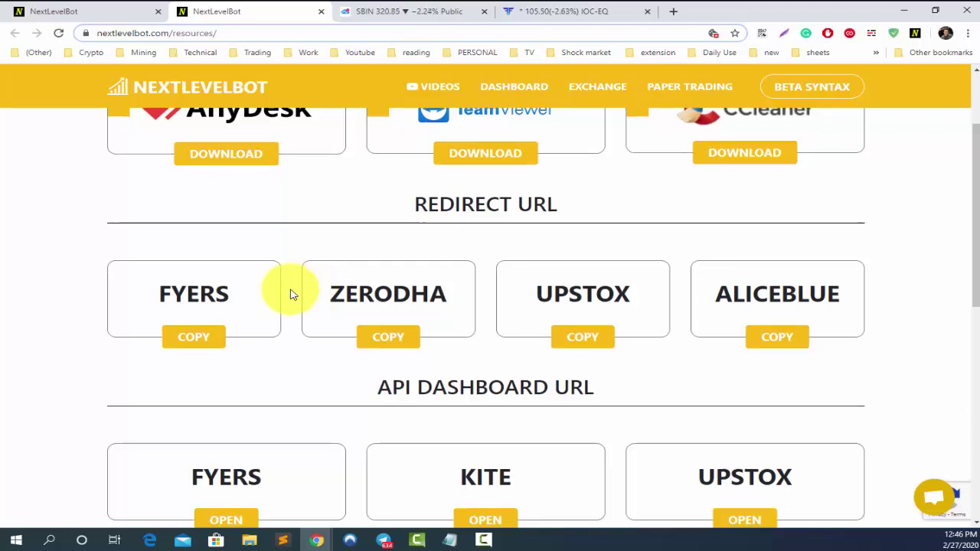
pyautogui.scroll(-2, 291, 295)
pyautogui.moveTo(386, 267); pyautogui.dragTo(613, 272)
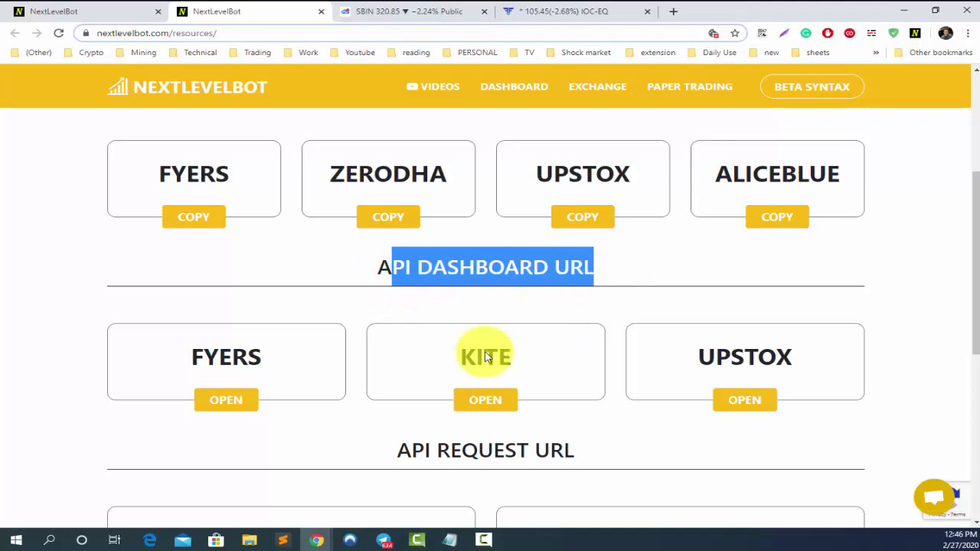
pyautogui.click(230, 401)
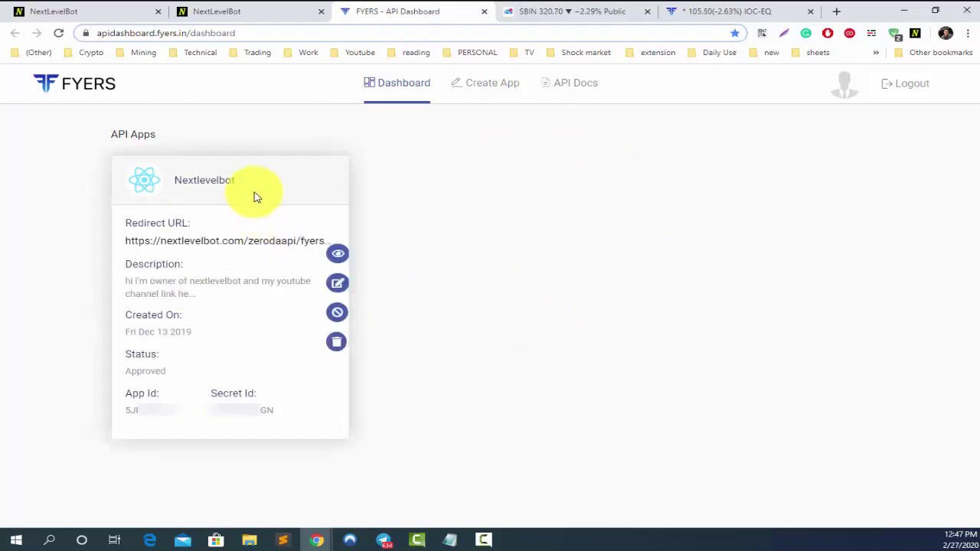
# Start creating a new API app in the FYERS dashboard and set its App Name to nextlevelbot
pyautogui.moveTo(245, 234)
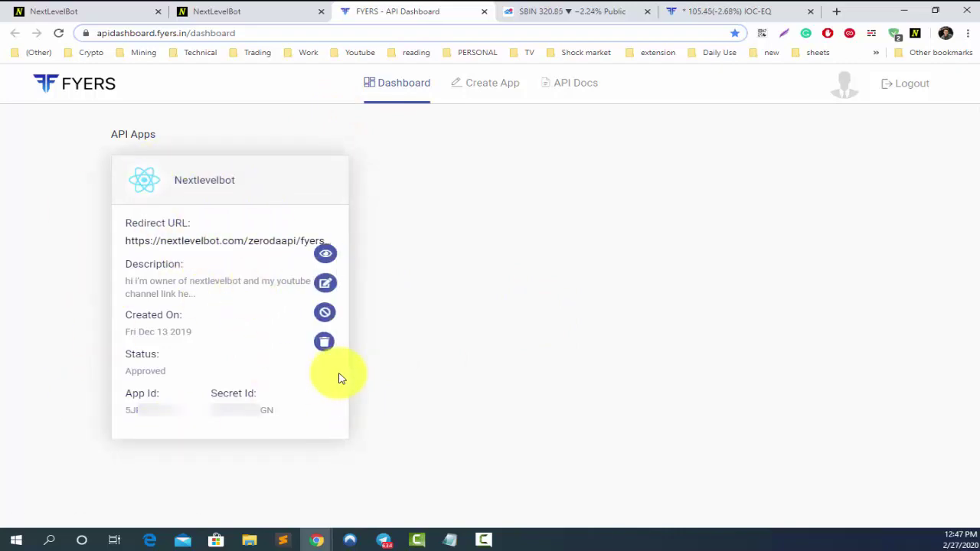
pyautogui.click(482, 88)
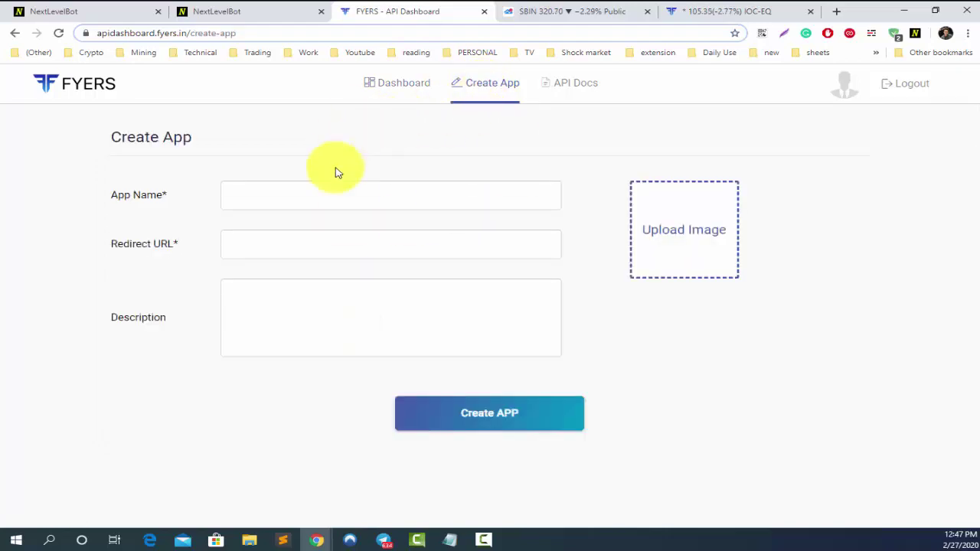
pyautogui.click(261, 201)
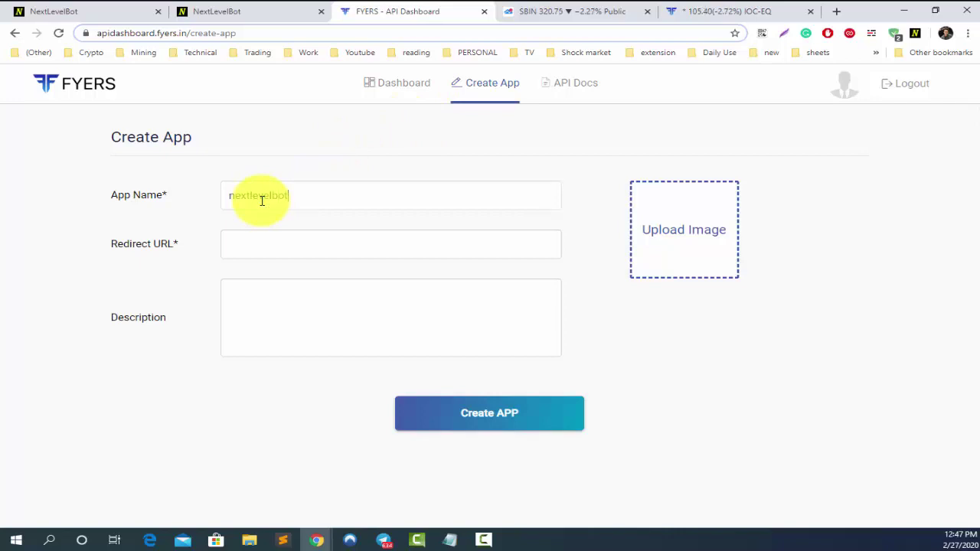
pyautogui.write('nextlevelbot')
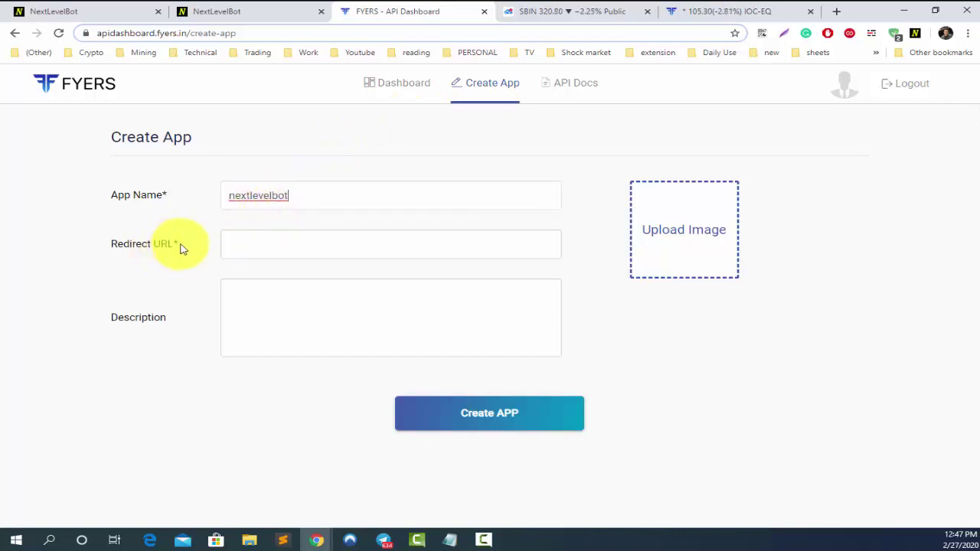
# Copy the FYERS redirect URL from the Redirect URL section of the NextLevelBot resources page for the new app's form
pyautogui.moveTo(179, 245); pyautogui.dragTo(107, 248)
pyautogui.click(265, 246)
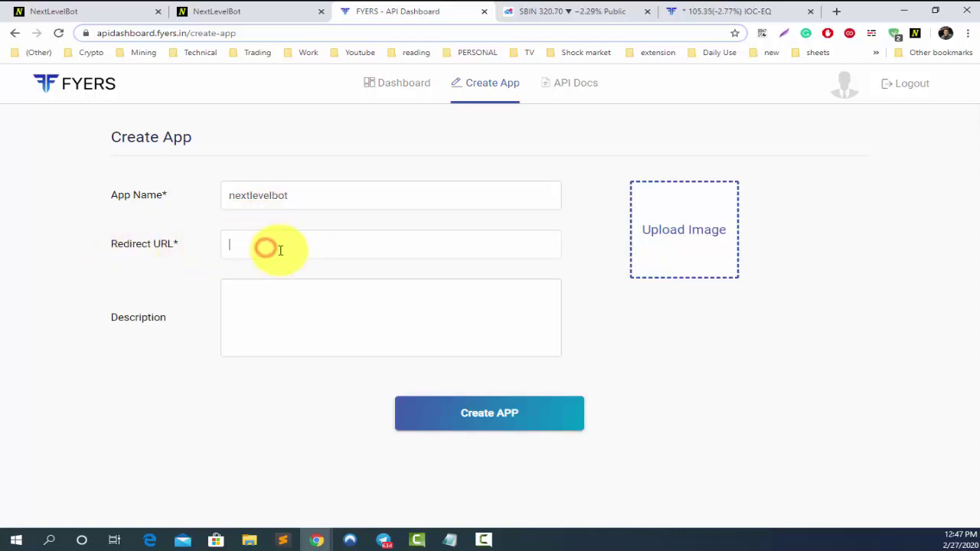
pyautogui.click(230, 9)
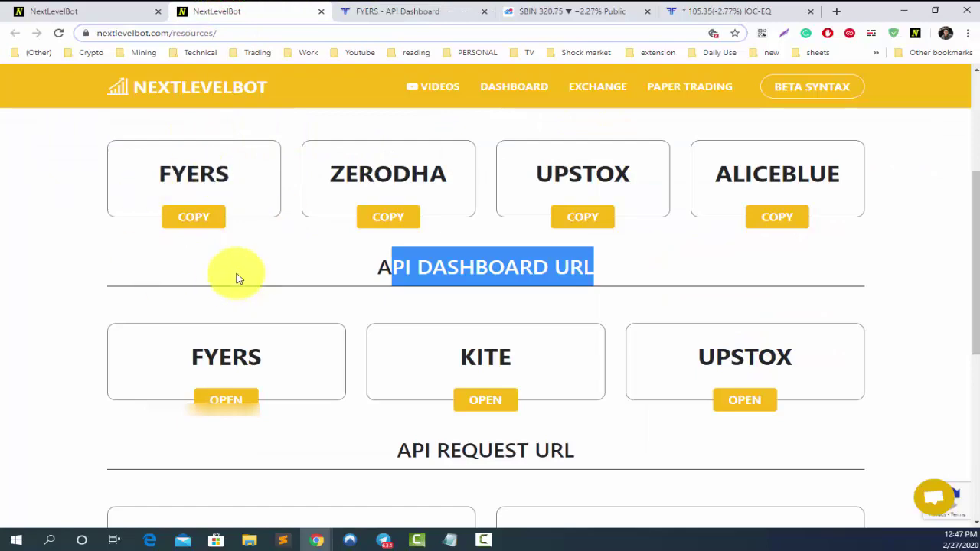
pyautogui.scroll(2, 237, 275)
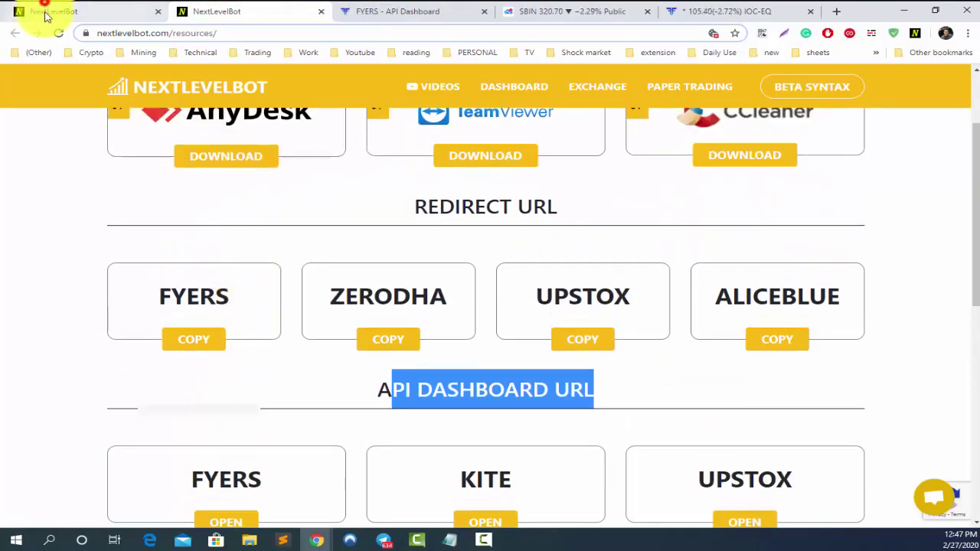
pyautogui.click(34, 12)
pyautogui.click(247, 11)
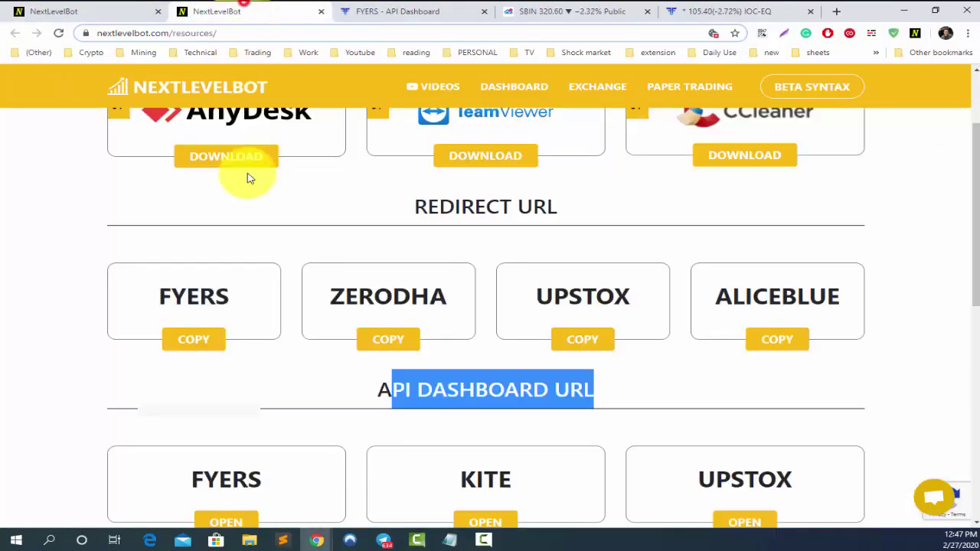
pyautogui.scroll(3, 311, 379)
pyautogui.scroll(-3, 311, 372)
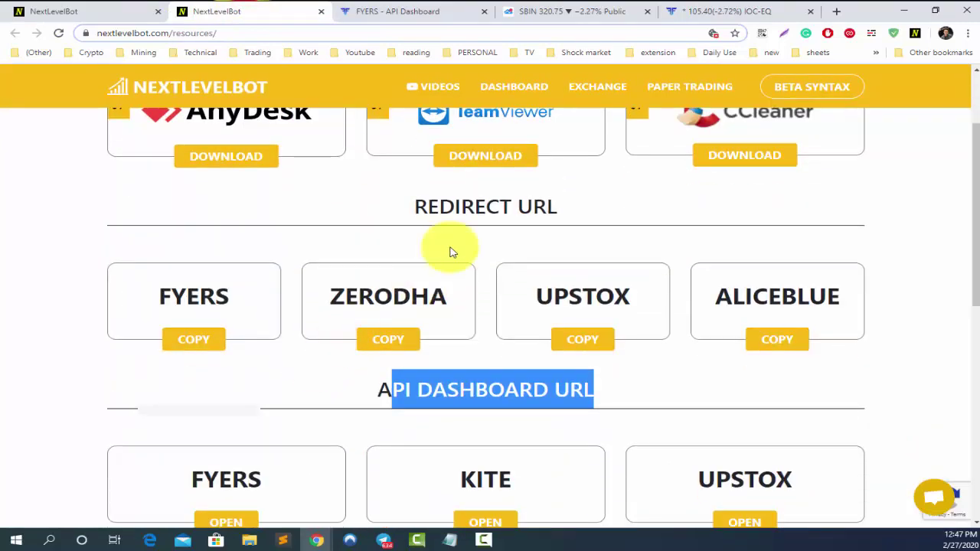
pyautogui.moveTo(417, 205); pyautogui.dragTo(605, 219)
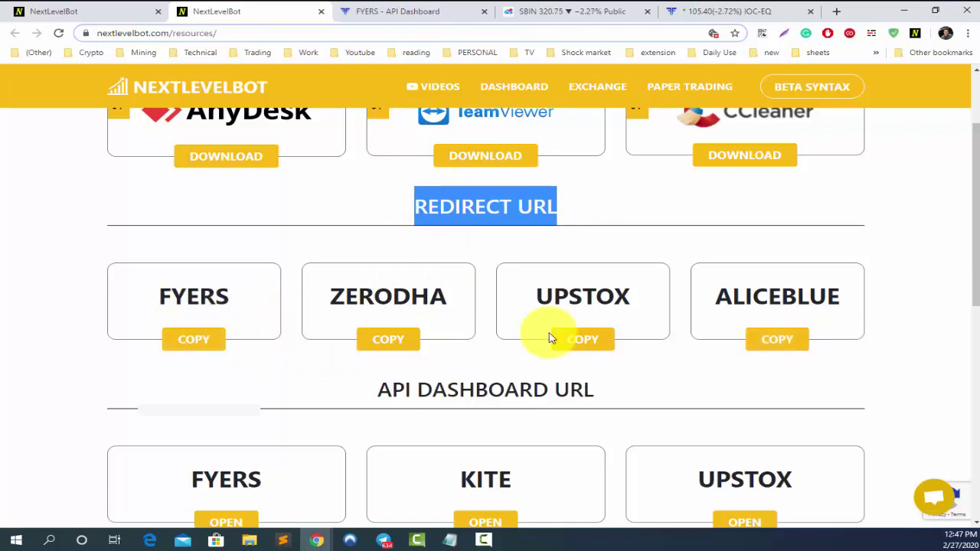
pyautogui.click(192, 346)
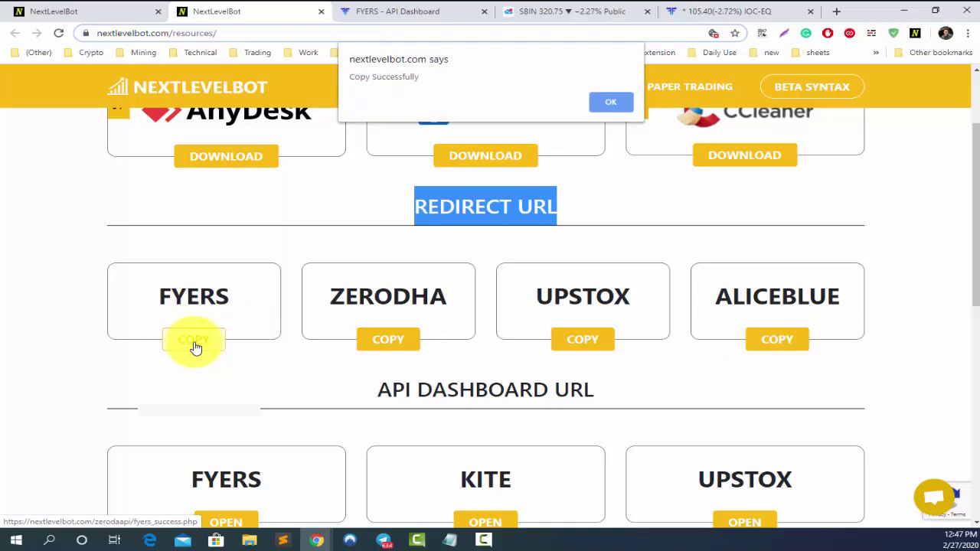
pyautogui.click(449, 9)
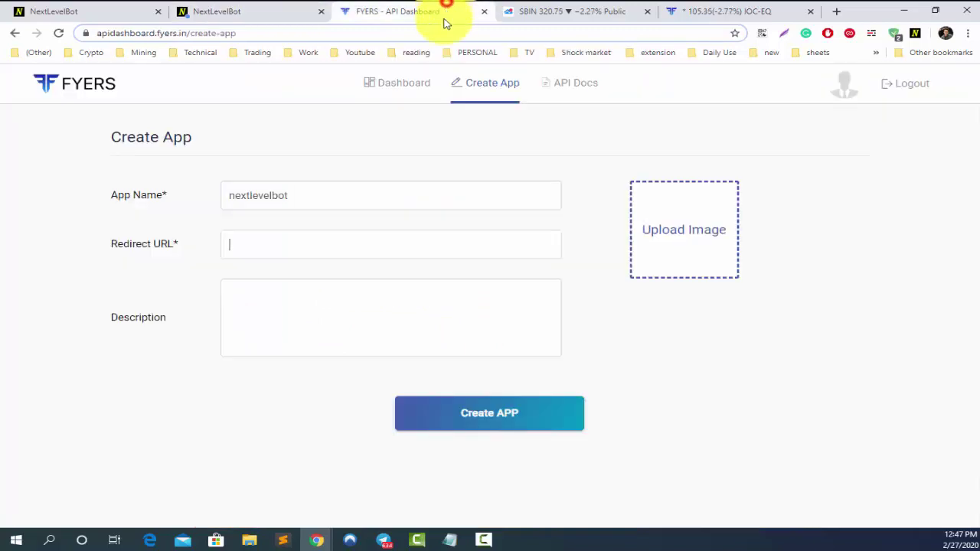
pyautogui.rightClick(242, 239)
pyautogui.click(277, 330)
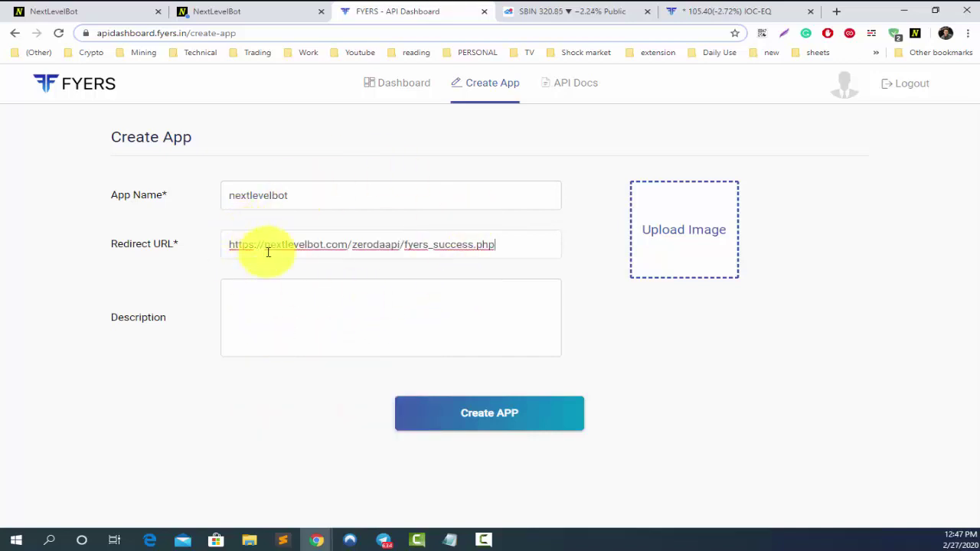
pyautogui.moveTo(123, 320); pyautogui.dragTo(182, 327)
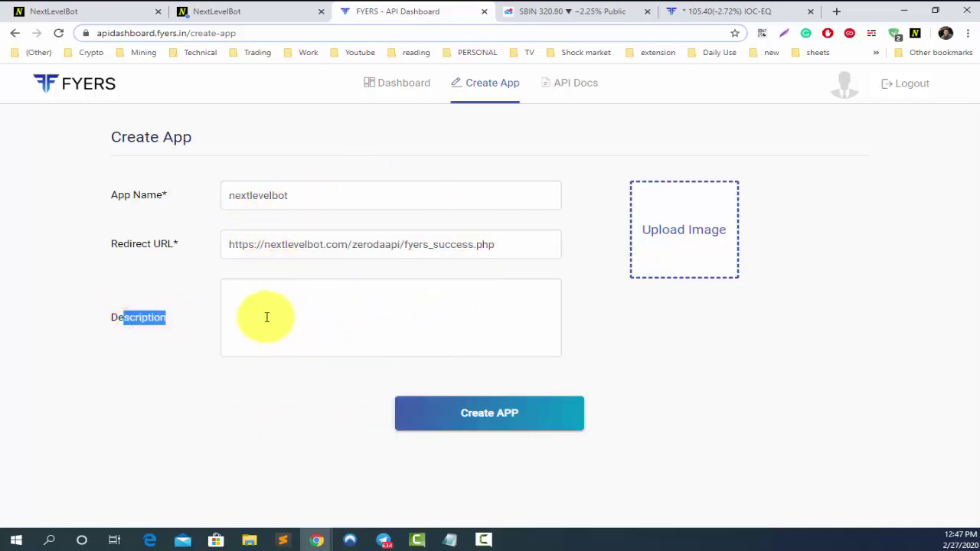
pyautogui.click(266, 315)
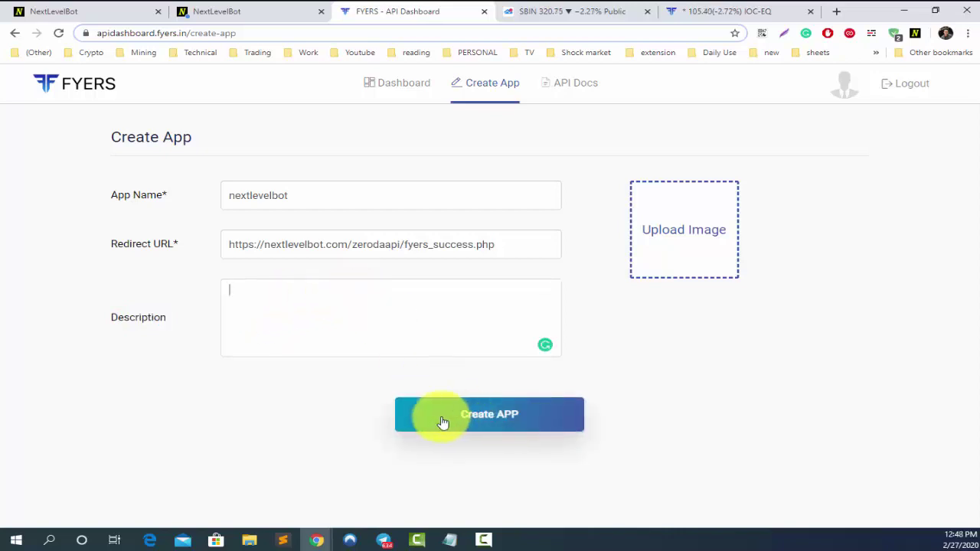
# Return to the FYERS app overview and check the status and App Id of the existing Nextlevelbot app
pyautogui.click(400, 89)
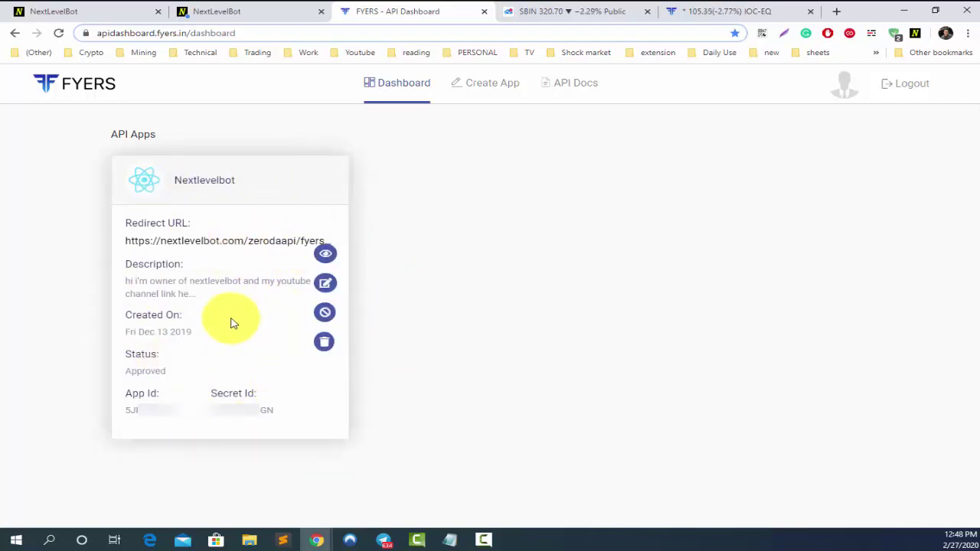
pyautogui.doubleClick(131, 353)
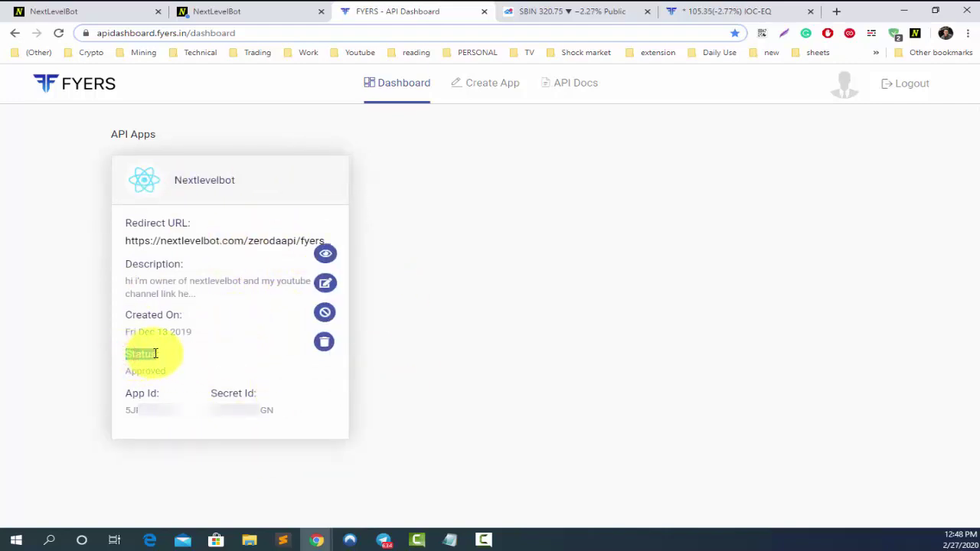
pyautogui.moveTo(120, 376); pyautogui.dragTo(159, 385)
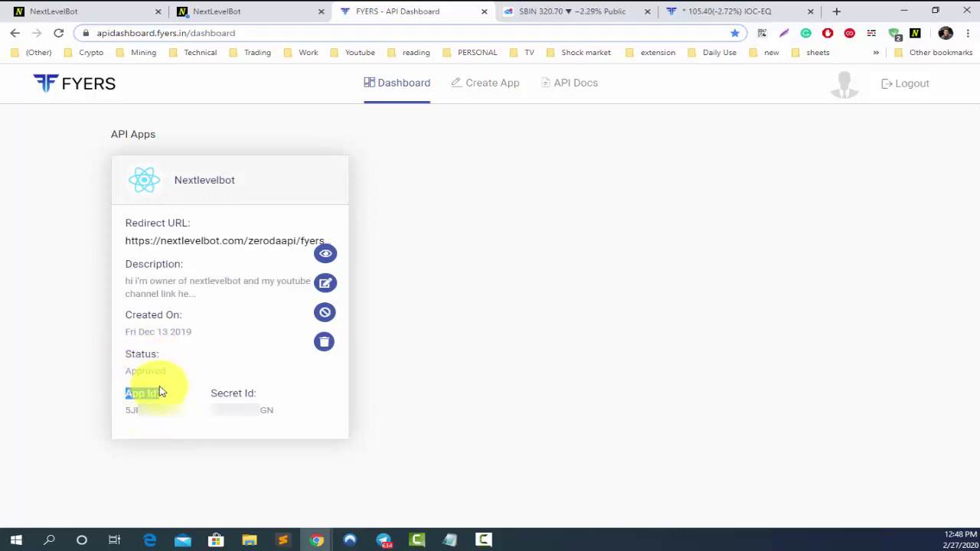
pyautogui.click(150, 373)
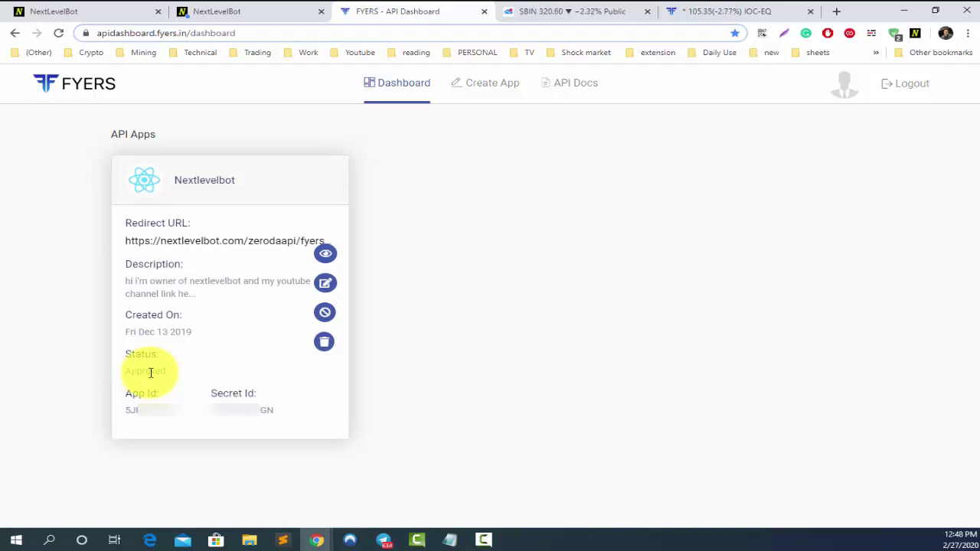
# Open the FYERS API access request form from the API Request URL section of the NextLevelBot resources page
pyautogui.click(253, 9)
pyautogui.click(613, 98)
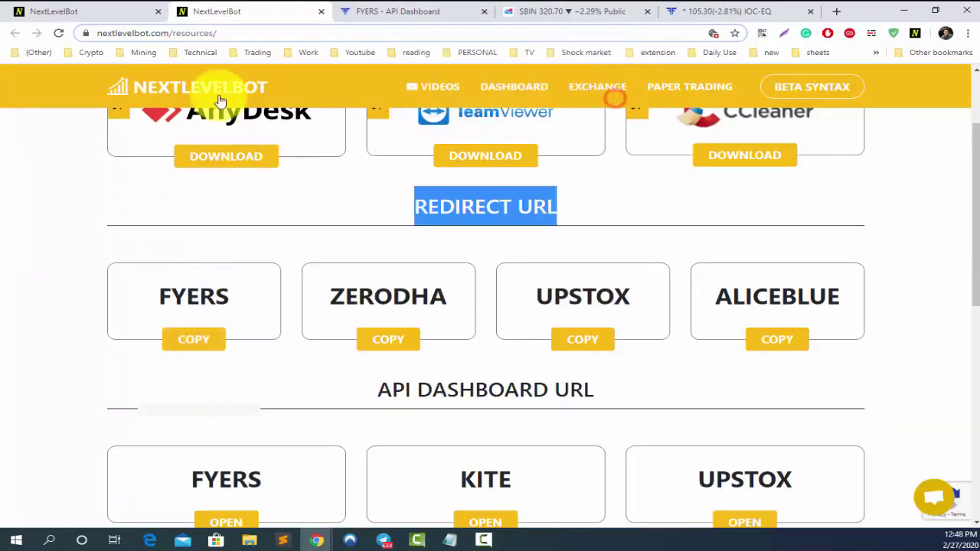
pyautogui.scroll(-4, 188, 251)
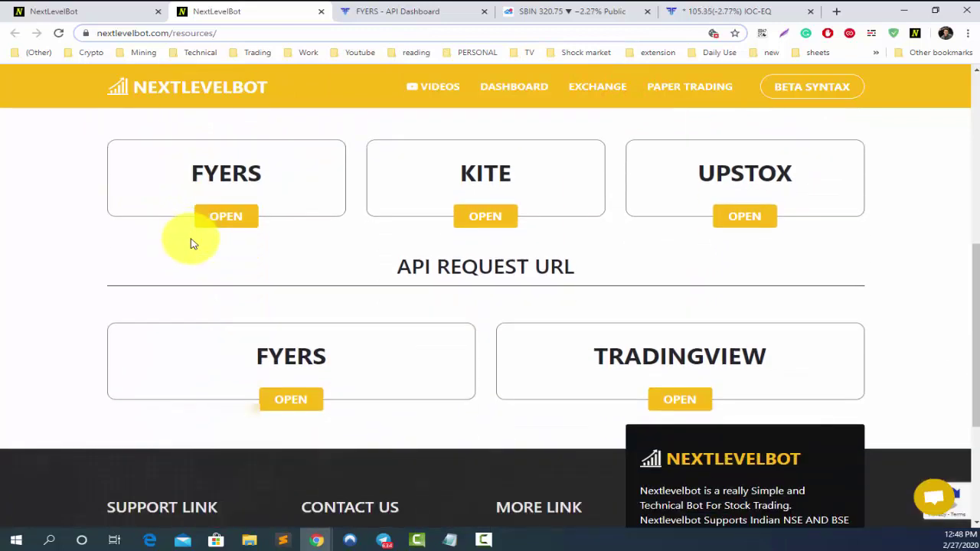
pyautogui.moveTo(408, 264); pyautogui.dragTo(568, 265)
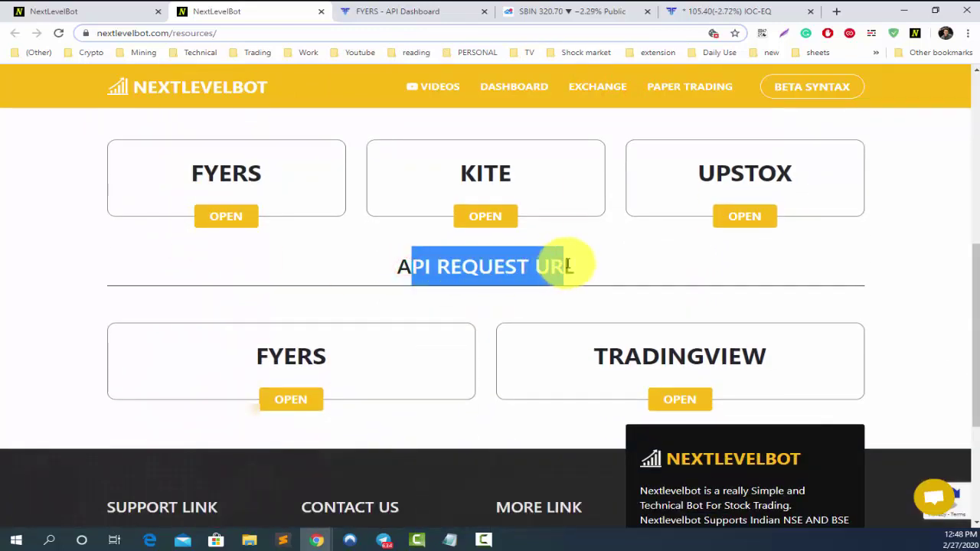
pyautogui.click(292, 401)
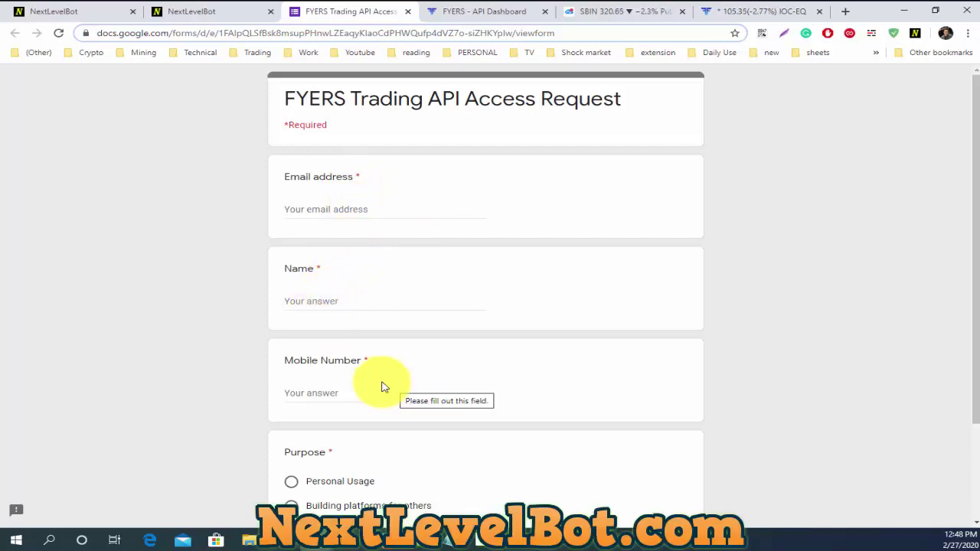
pyautogui.scroll(-1, 385, 381)
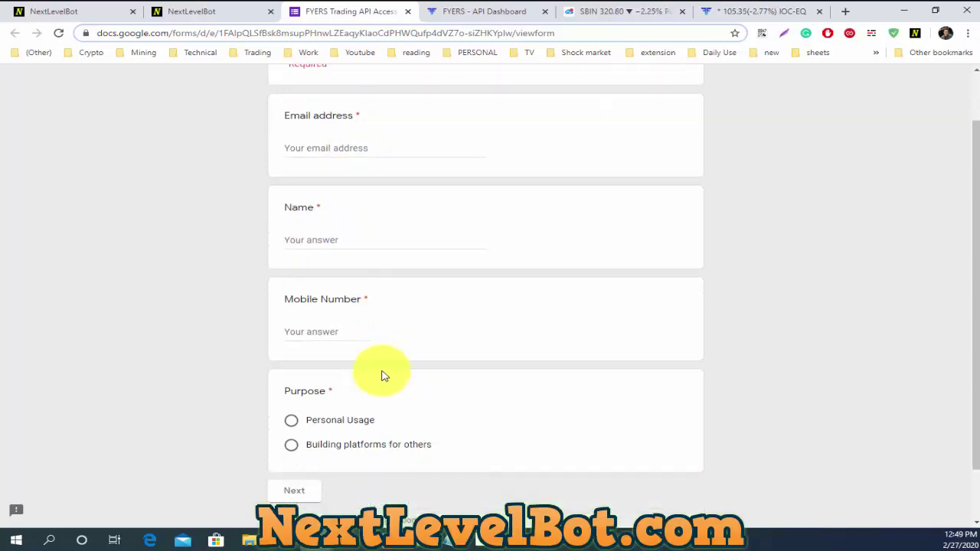
pyautogui.click(481, 13)
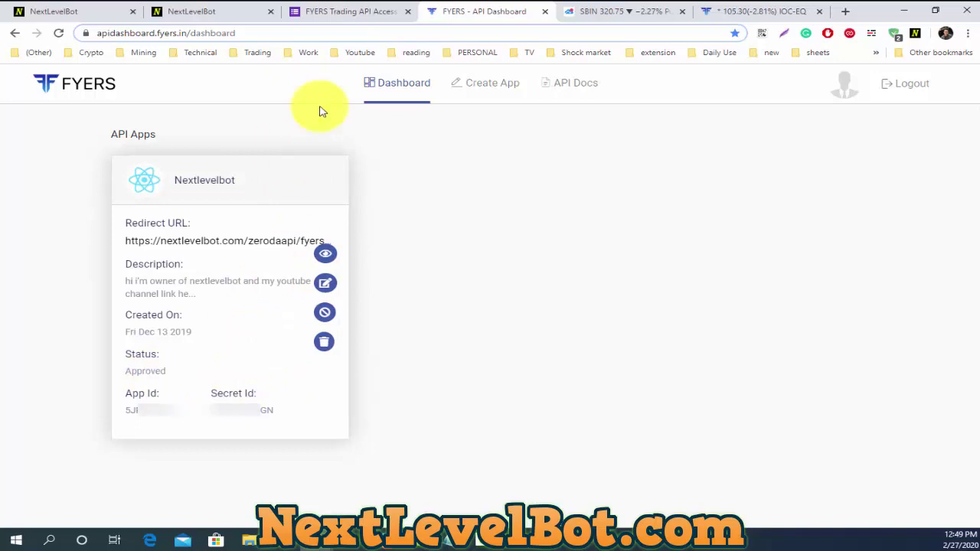
pyautogui.click(325, 12)
pyautogui.scroll(1, 319, 169)
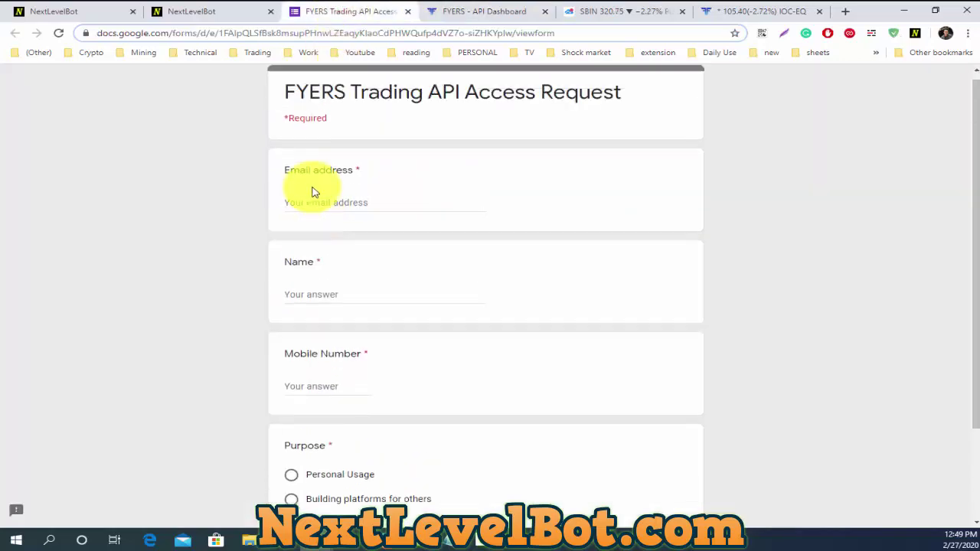
# Fill in the e-mail address, name and mobile number in the FYERS Trading API Access Request form
pyautogui.click(287, 208)
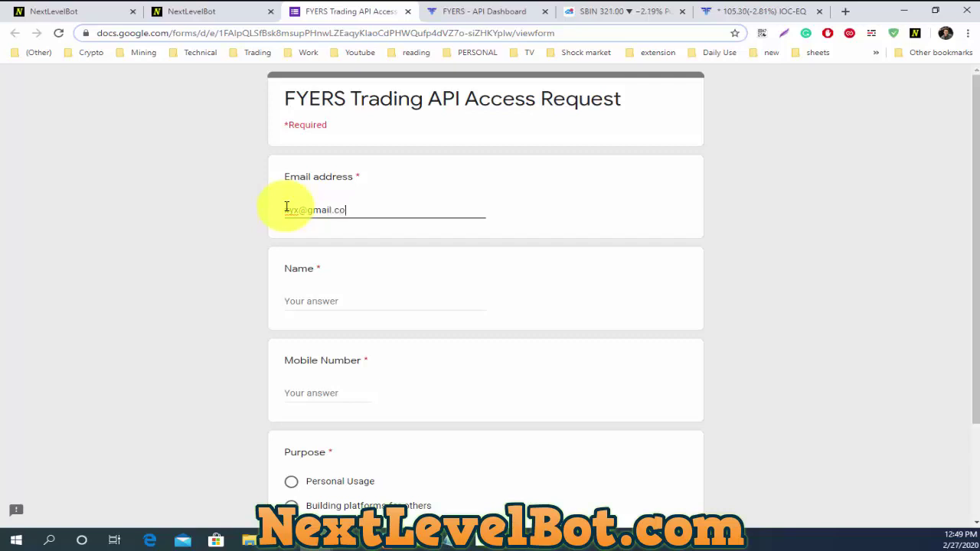
pyautogui.click(313, 293)
pyautogui.write('adsfsaf')
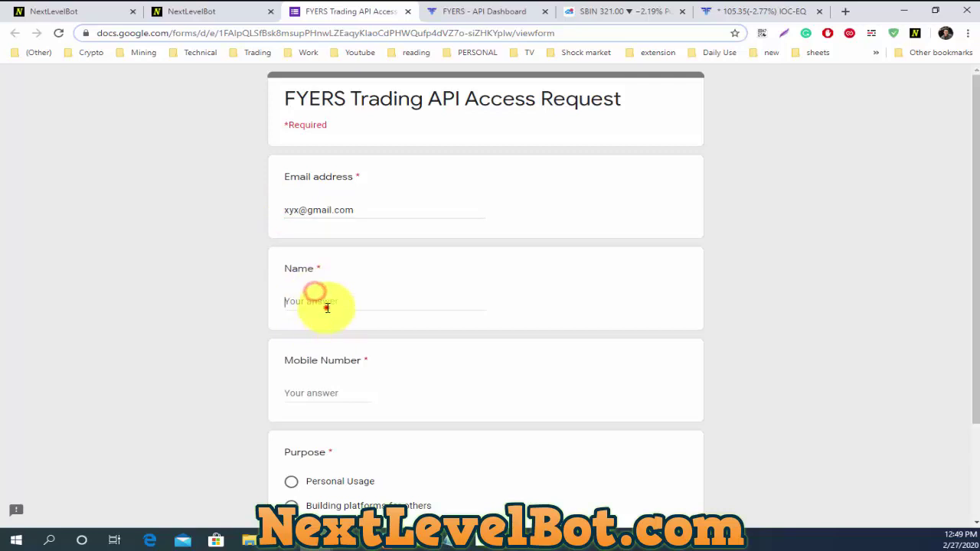
pyautogui.click(341, 394)
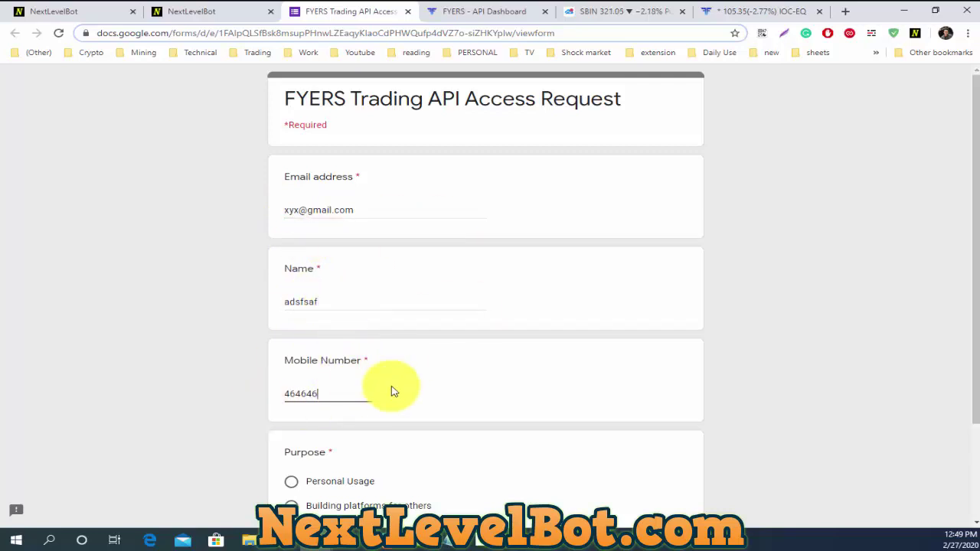
pyautogui.scroll(-1, 391, 389)
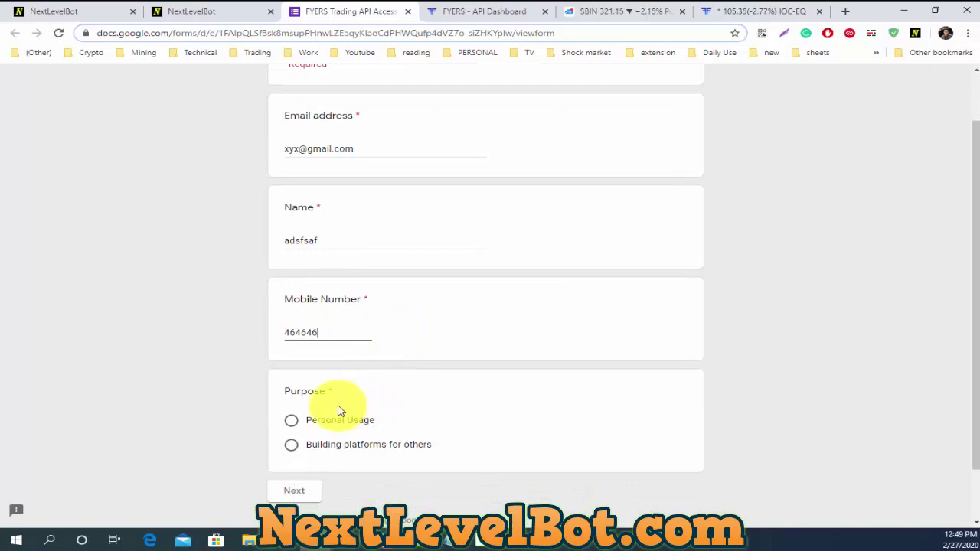
# Fill in the request form with purpose Personal Usage, existing client Yes and the client ID, and close it without submitting
pyautogui.click(290, 423)
pyautogui.click(295, 490)
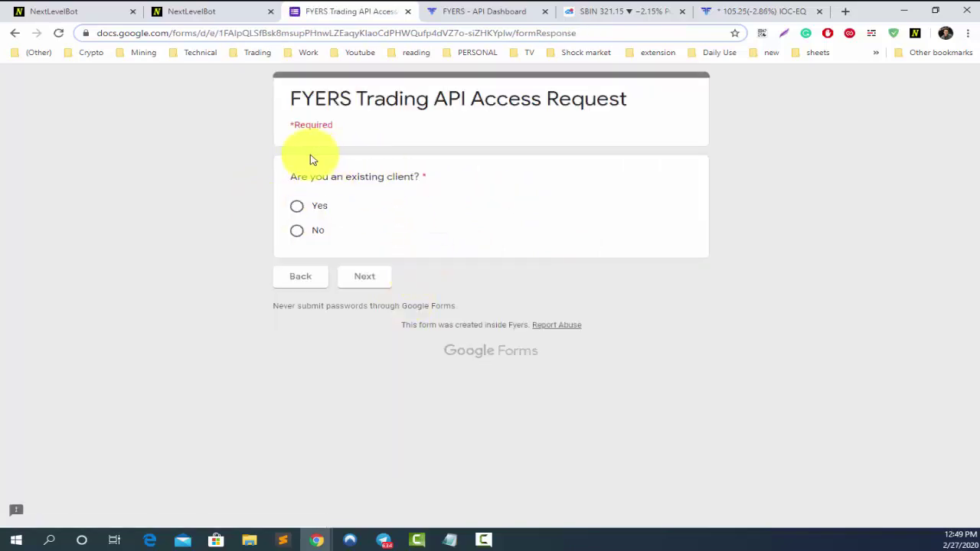
pyautogui.click(299, 208)
pyautogui.click(367, 283)
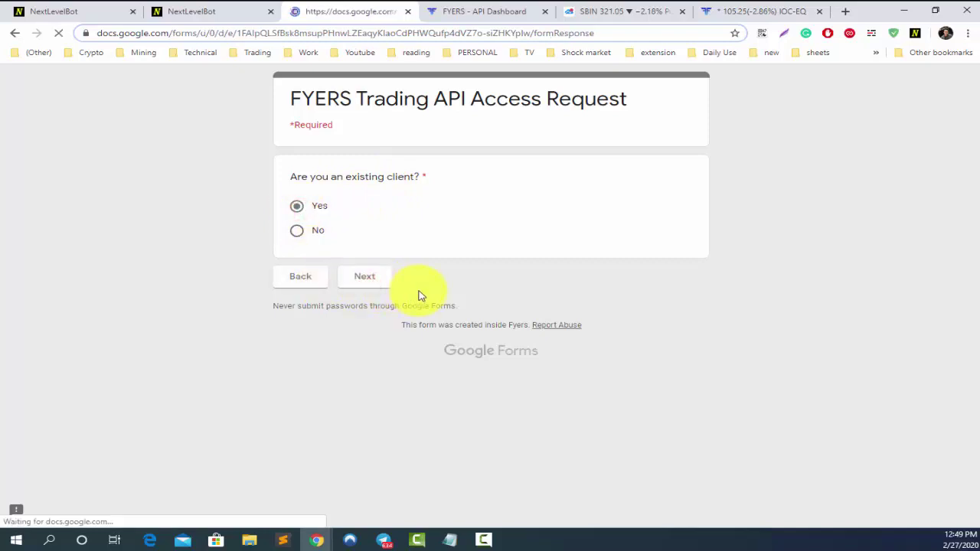
pyautogui.click(342, 284)
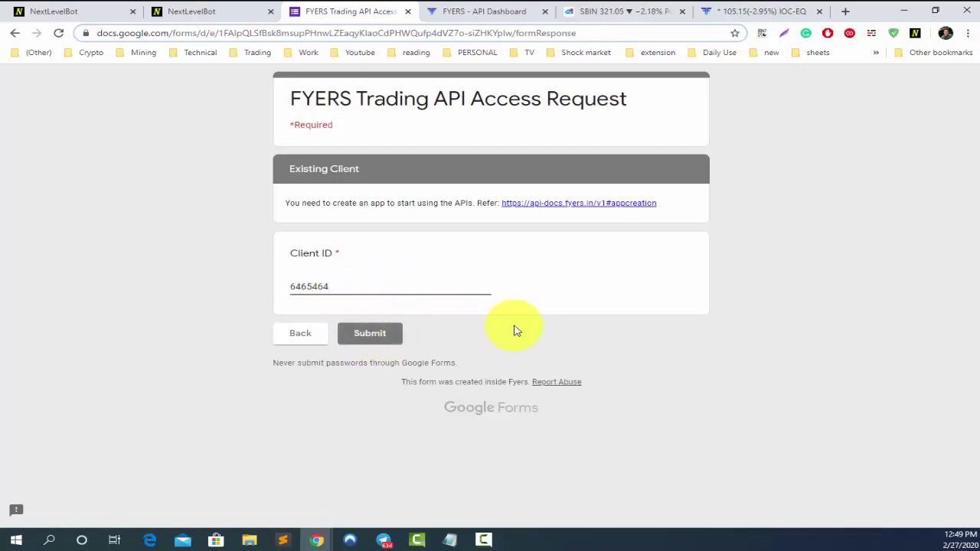
pyautogui.click(410, 16)
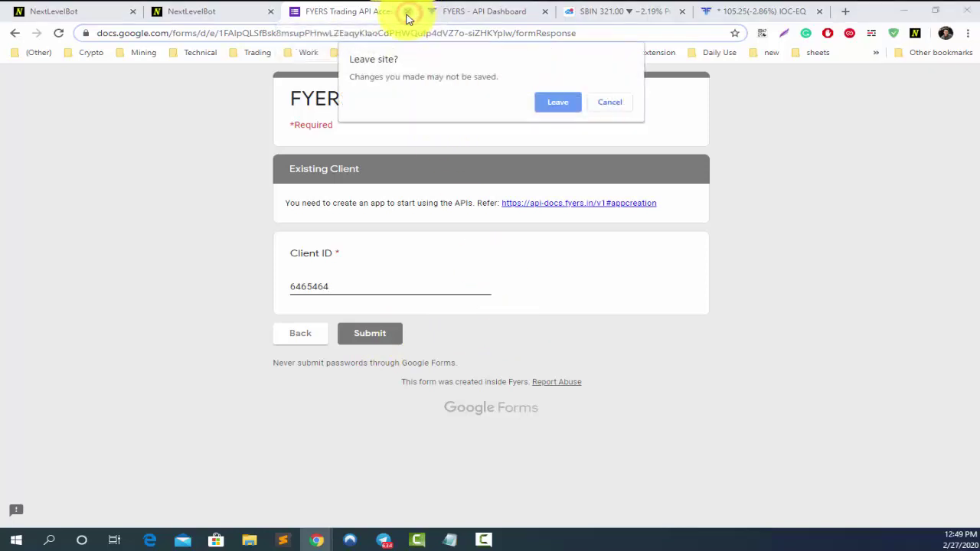
pyautogui.click(556, 103)
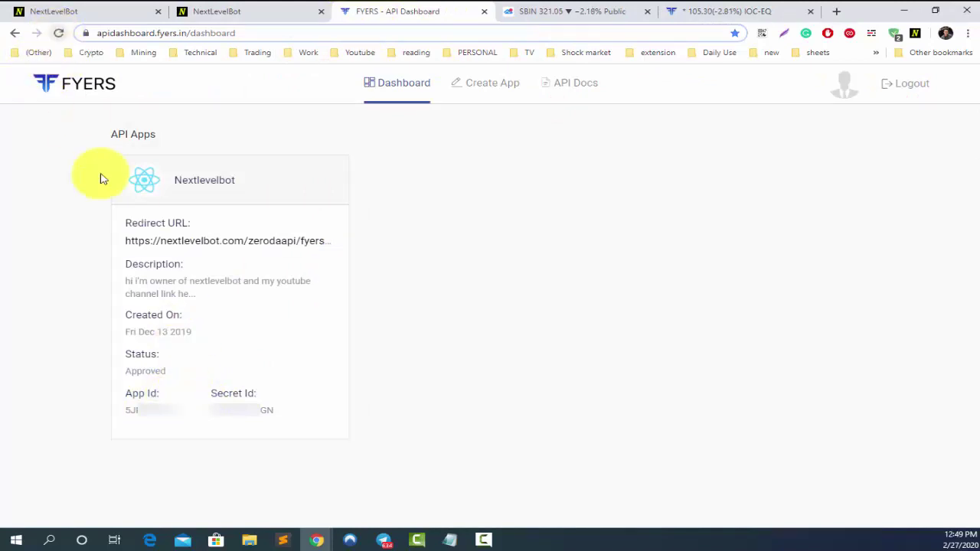
# Check the approval status of the Nextlevelbot app on the FYERS API dashboard
pyautogui.moveTo(142, 344)
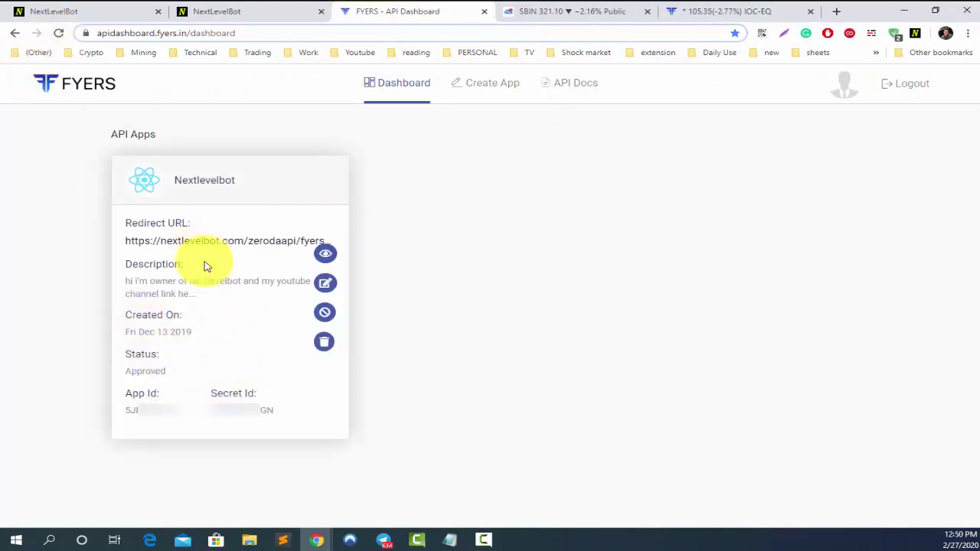
pyautogui.click(136, 374)
pyautogui.moveTo(135, 375)
pyautogui.mouseDown()
pyautogui.moveTo(212, 380)
pyautogui.moveTo(197, 372)
pyautogui.mouseUp()
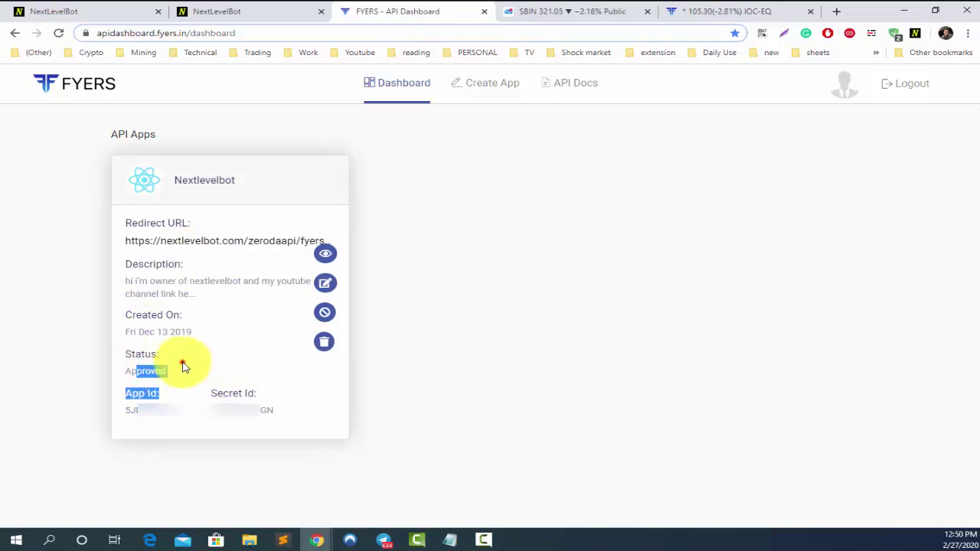
pyautogui.click(182, 363)
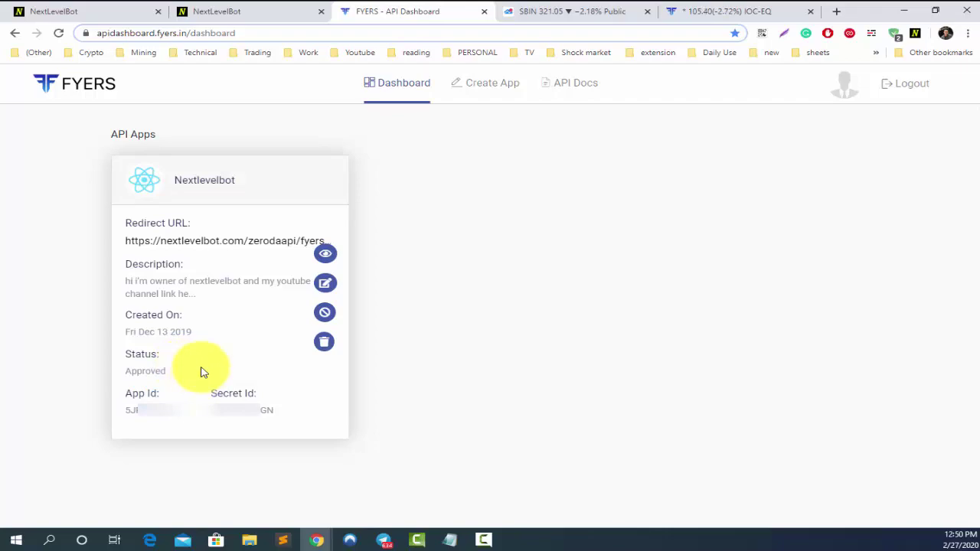
# Open the API credentials form from the NextLevelBot dashboard and enter nextlevelbot as the app name
pyautogui.click(86, 7)
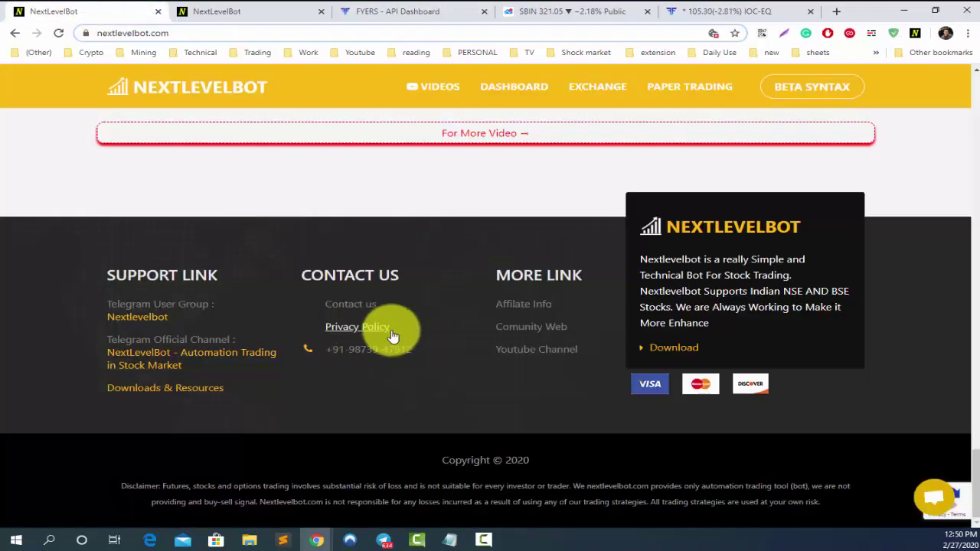
pyautogui.scroll(20, 391, 333)
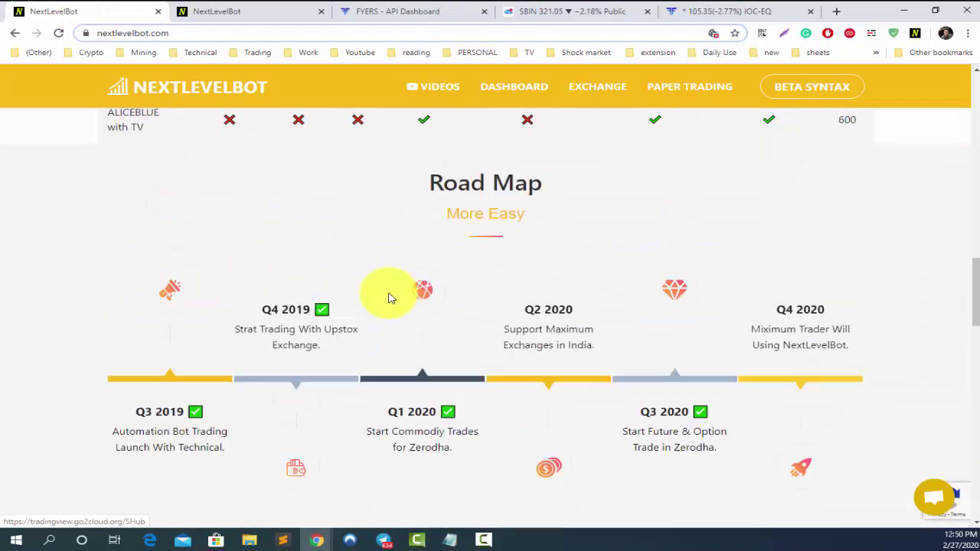
pyautogui.scroll(10, 387, 284)
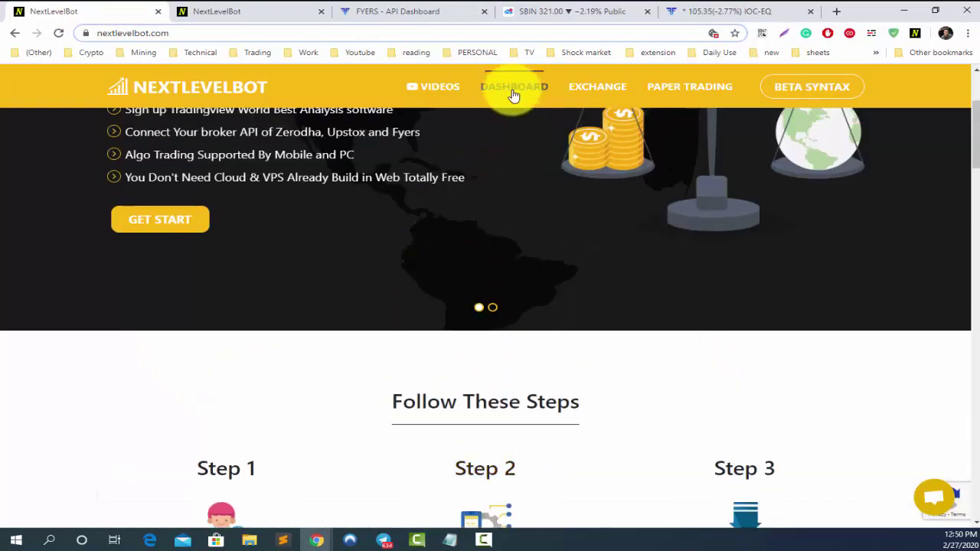
pyautogui.click(512, 90)
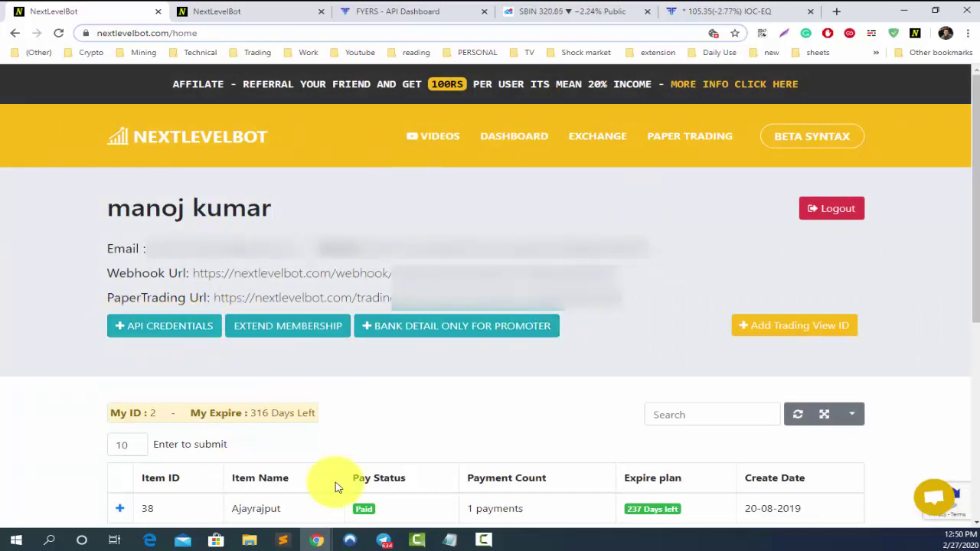
pyautogui.click(147, 330)
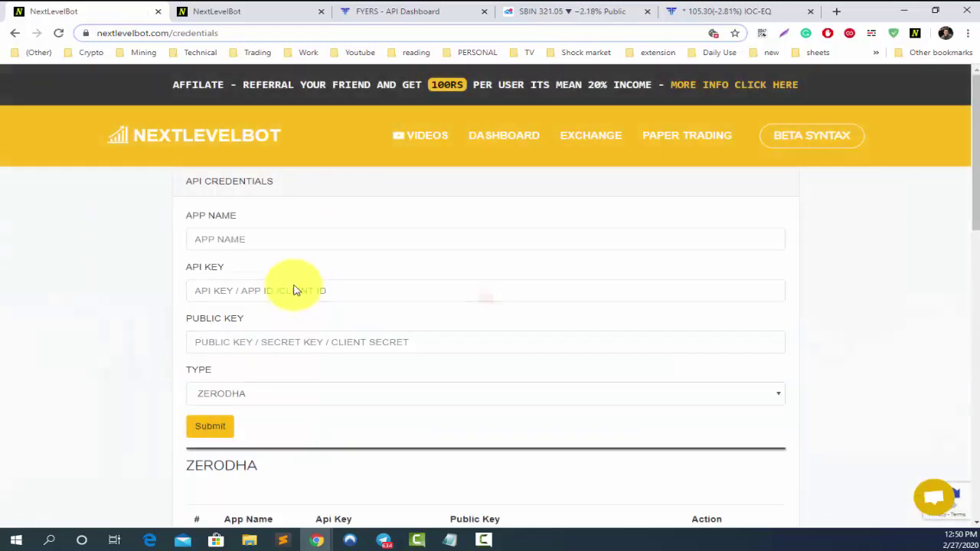
pyautogui.click(236, 247)
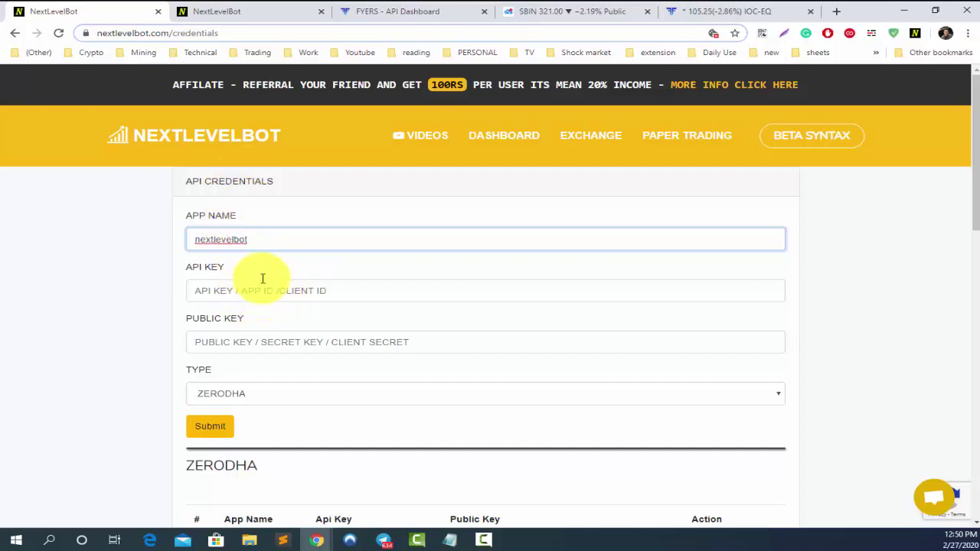
# Copy the App Id of the Nextlevelbot app from the FYERS dashboard into the API Key field of the credentials form
pyautogui.click(387, 10)
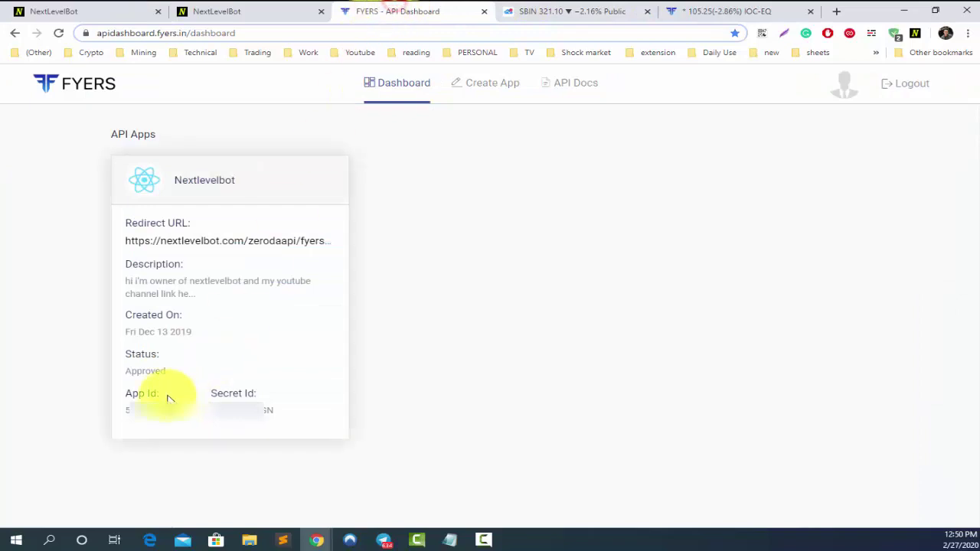
pyautogui.moveTo(127, 411); pyautogui.dragTo(177, 413)
pyautogui.rightClick(180, 418)
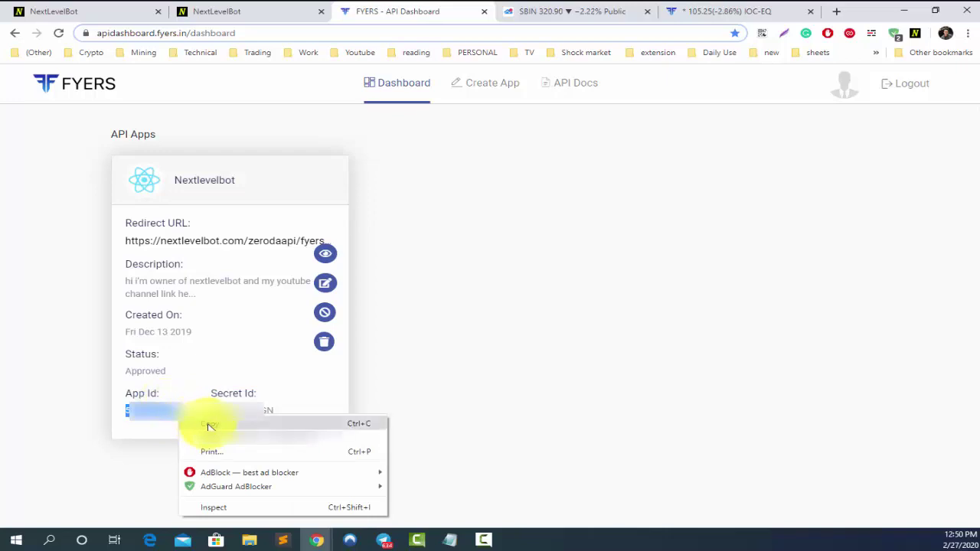
pyautogui.click(209, 424)
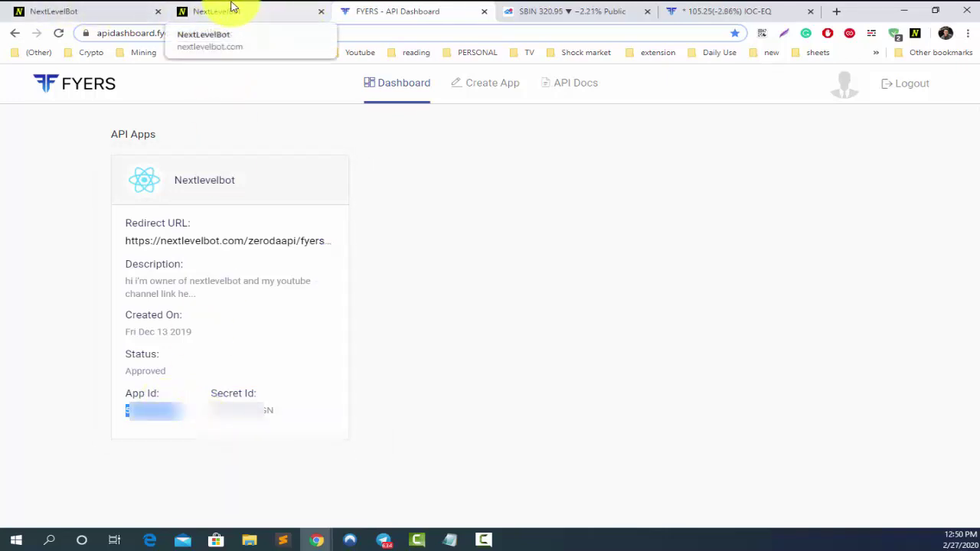
pyautogui.click(90, 13)
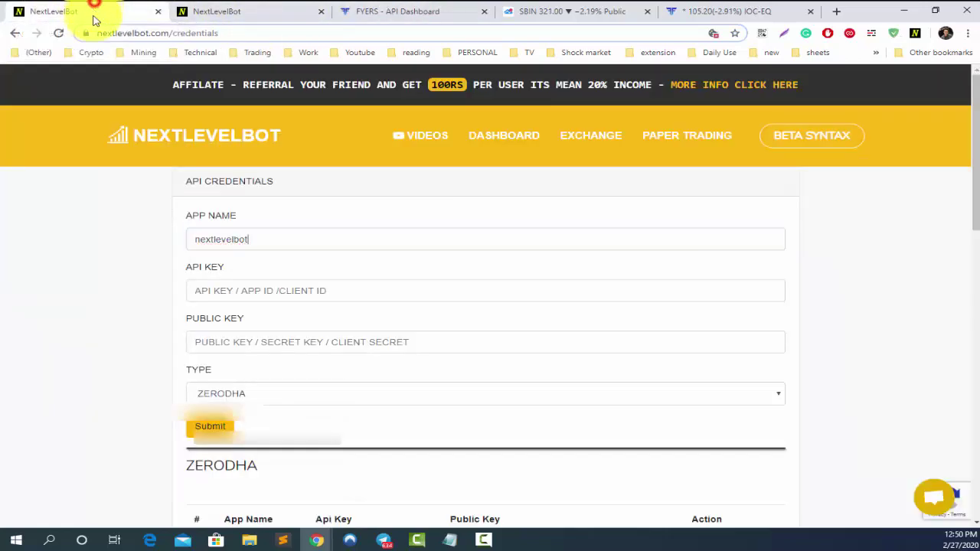
pyautogui.click(212, 285)
pyautogui.hotkey('ctrl', 'v')
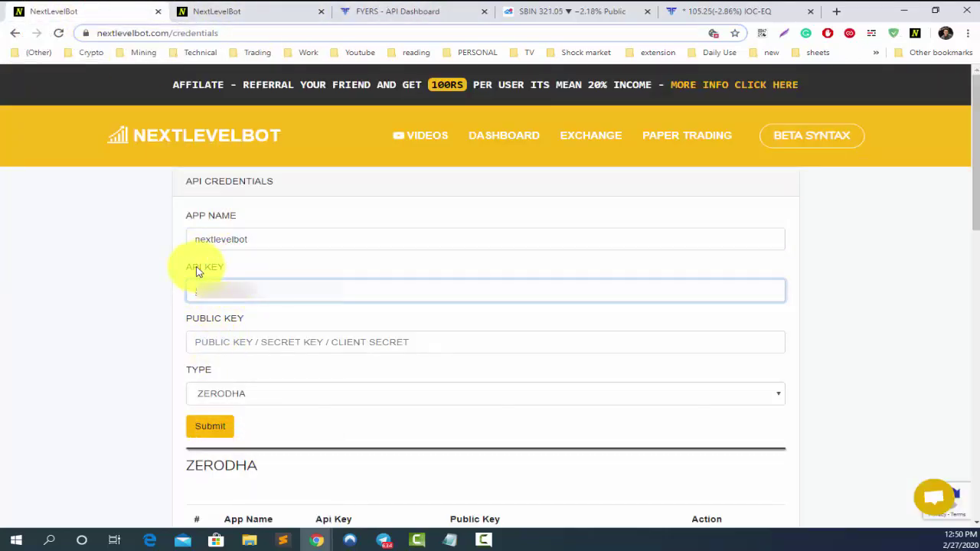
pyautogui.moveTo(200, 267); pyautogui.dragTo(220, 300)
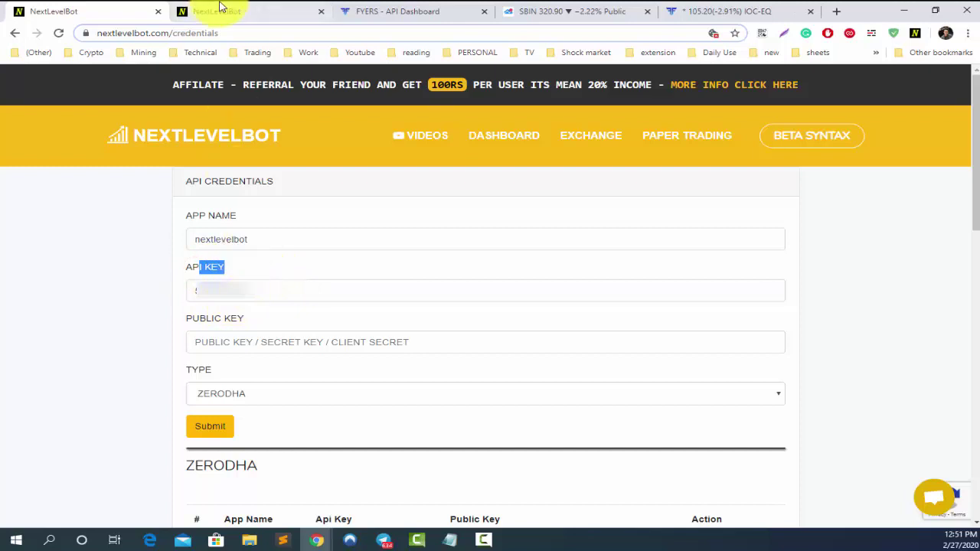
# Copy the app's Secret Id from the FYERS dashboard into the Public Key field of the credentials form
pyautogui.click(367, 12)
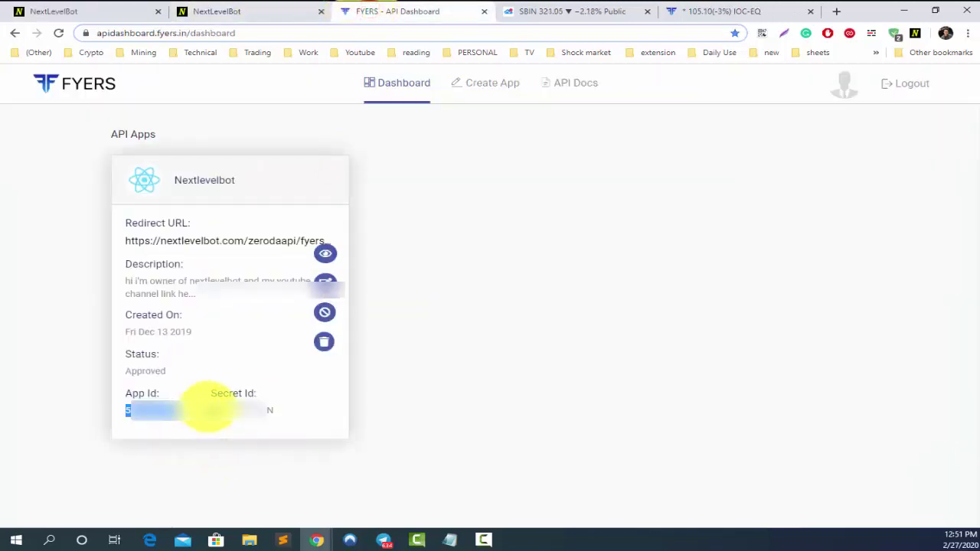
pyautogui.moveTo(211, 411); pyautogui.dragTo(270, 411)
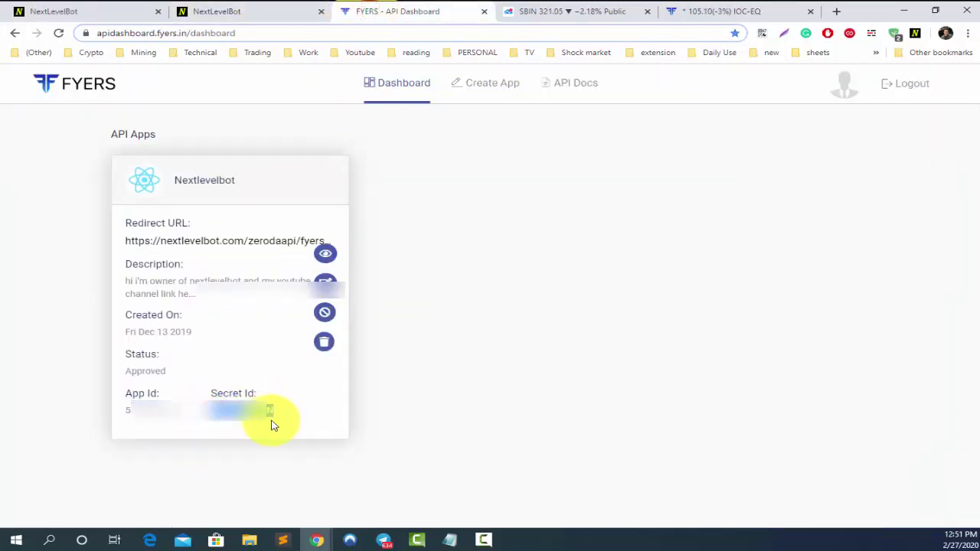
pyautogui.click(98, 11)
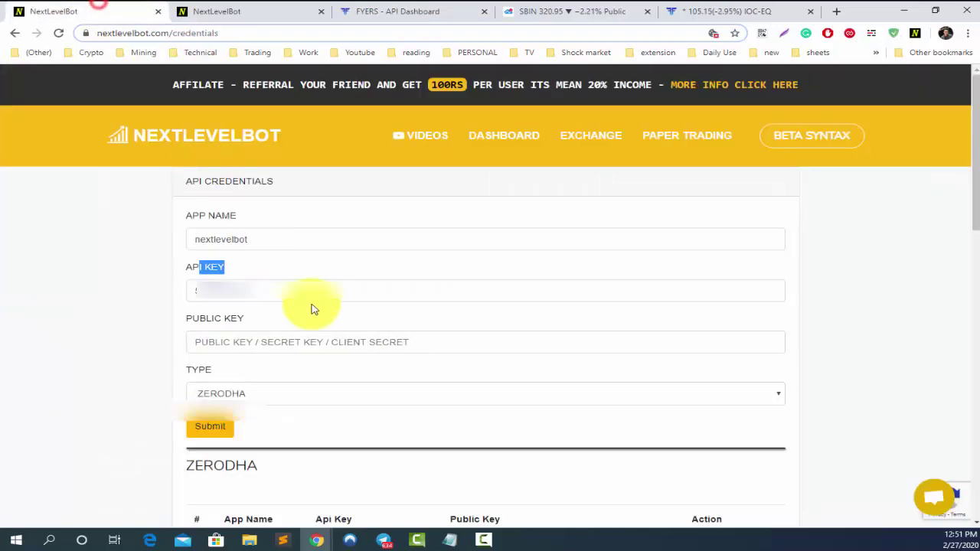
pyautogui.click(221, 342)
pyautogui.hotkey('ctrl', 'v')
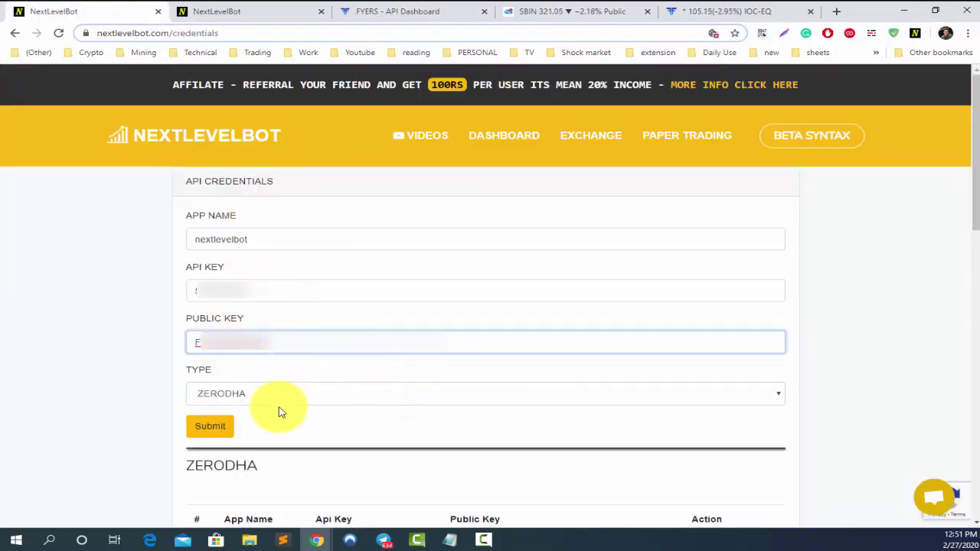
# Set the credential type to FYERS and submit the API credentials
pyautogui.click(231, 398)
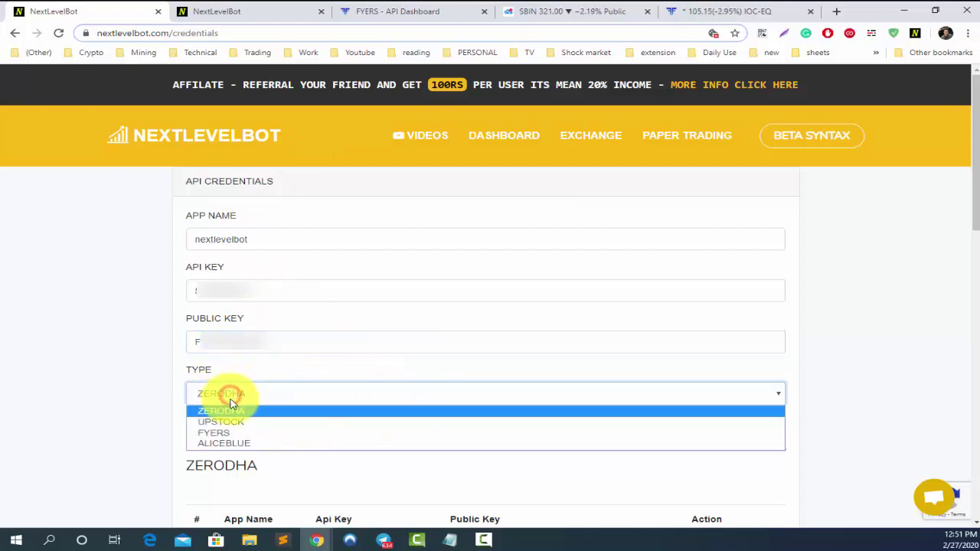
pyautogui.click(235, 437)
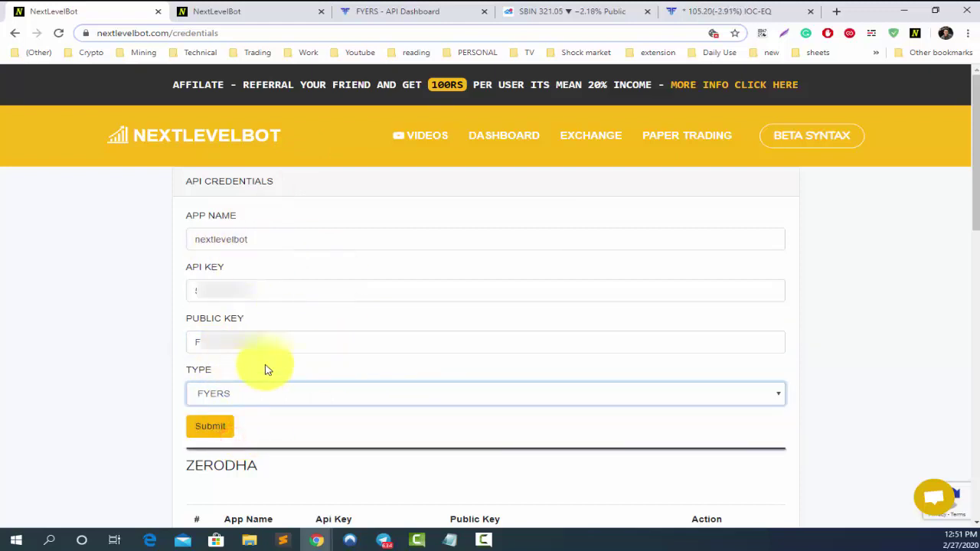
pyautogui.click(221, 434)
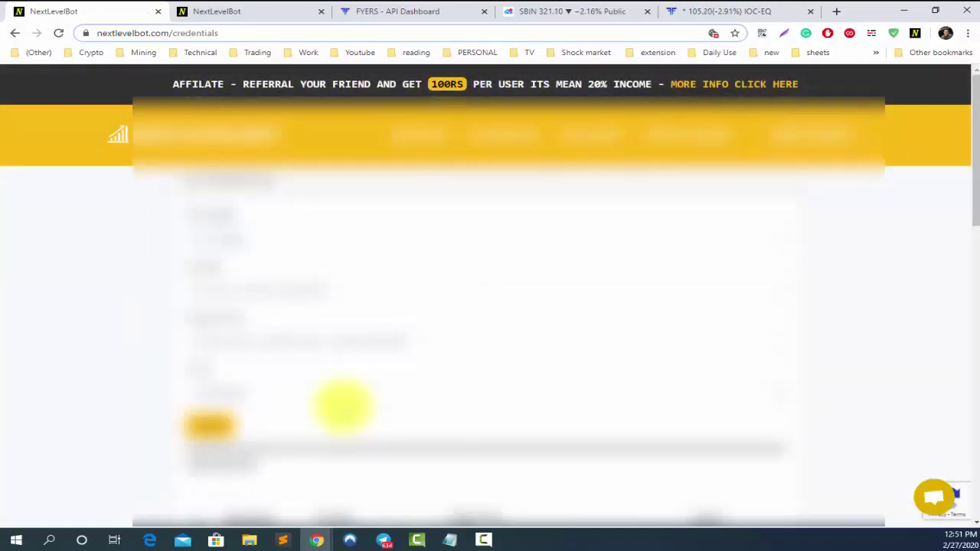
# Find the newly added nextlevelbot entry in the FYERS section of the saved credentials
pyautogui.scroll(-4, 344, 406)
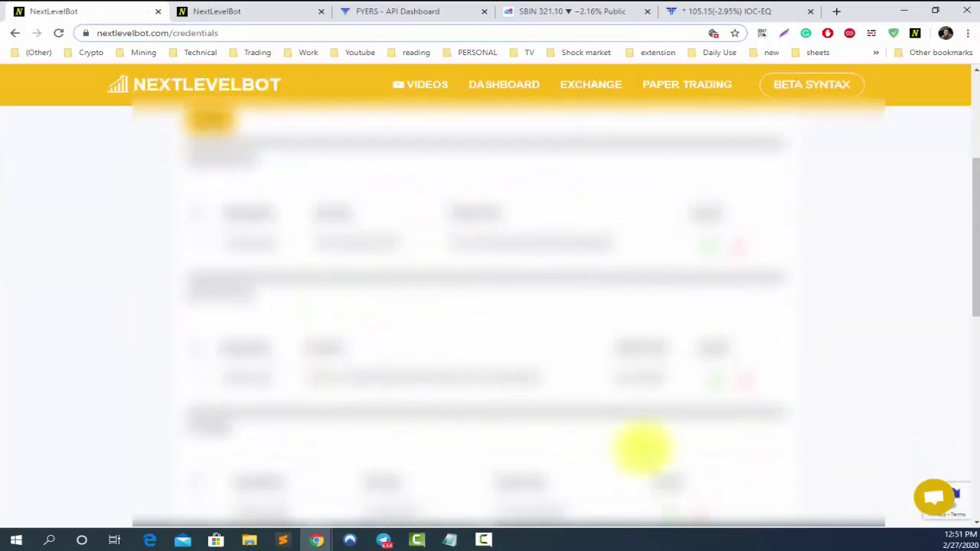
pyautogui.scroll(-1, 548, 371)
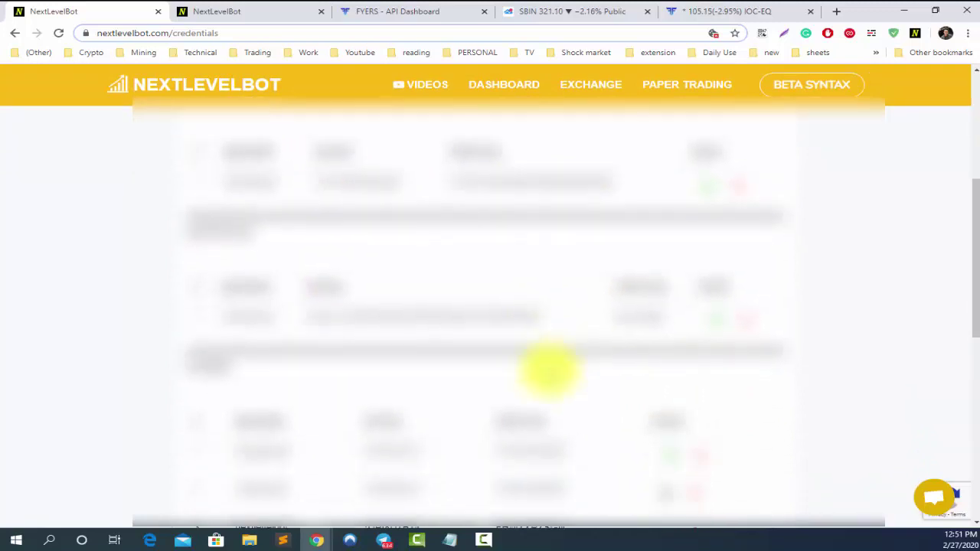
pyautogui.click(195, 367)
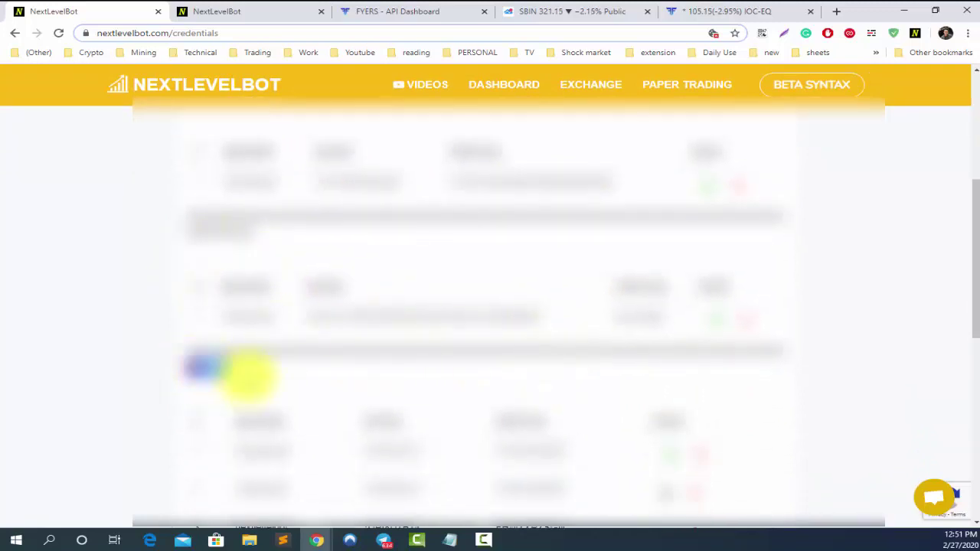
pyautogui.scroll(-1, 463, 444)
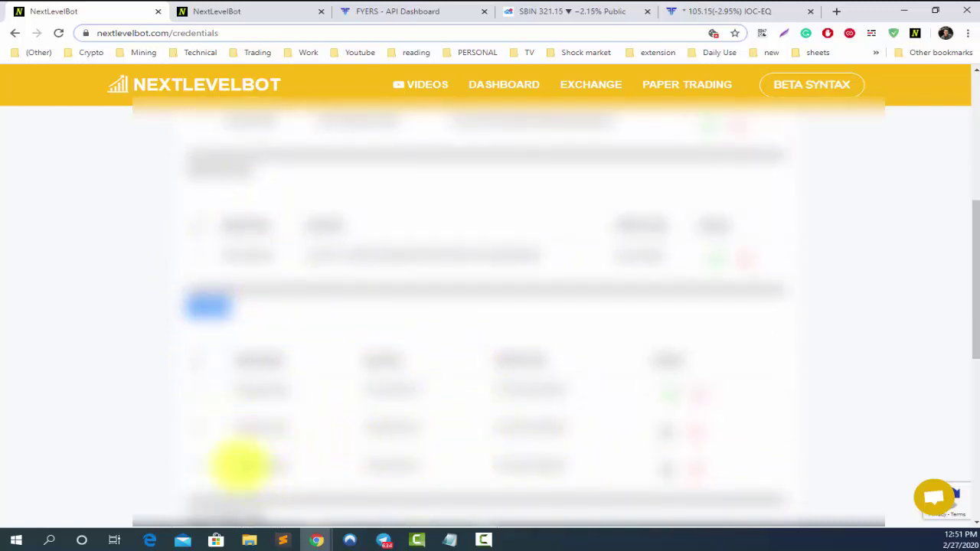
pyautogui.moveTo(239, 464); pyautogui.dragTo(642, 479)
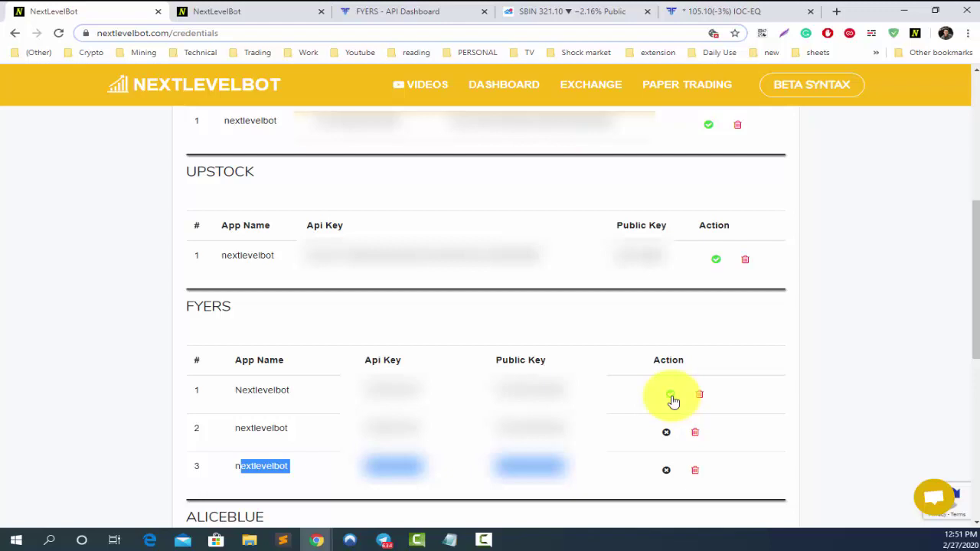
# Recheck the app's status on the FYERS API dashboard and return to the NextLevelBot credentials list
pyautogui.click(420, 29)
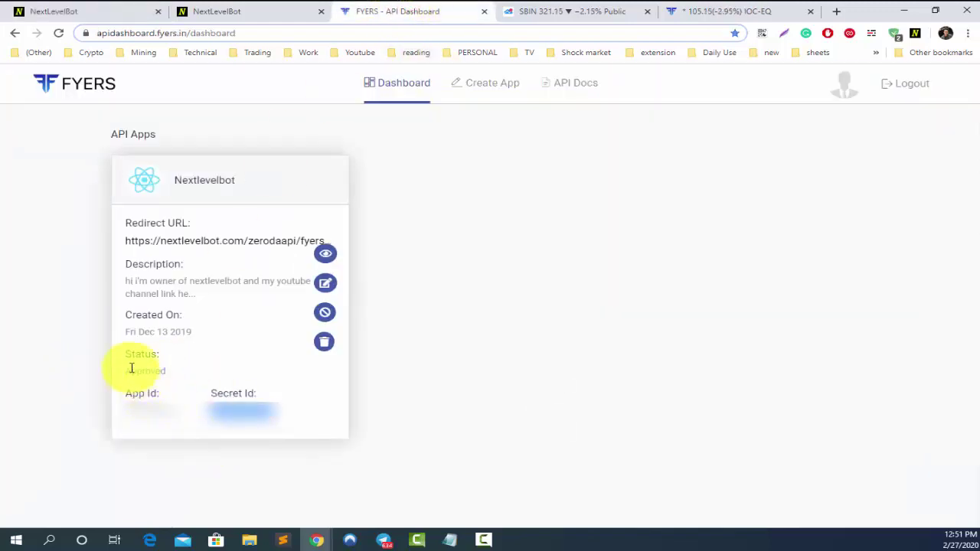
pyautogui.moveTo(132, 368); pyautogui.dragTo(250, 388)
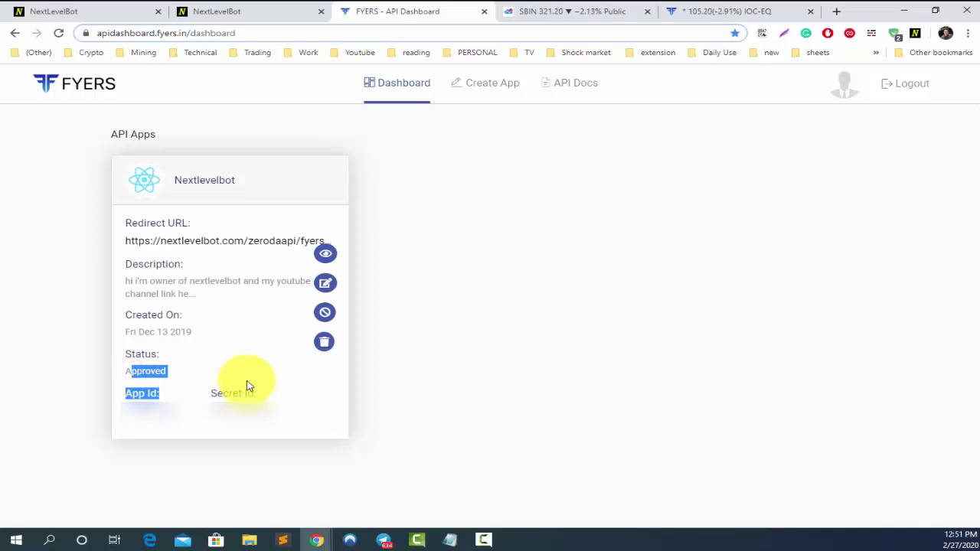
pyautogui.click(201, 10)
pyautogui.click(104, 6)
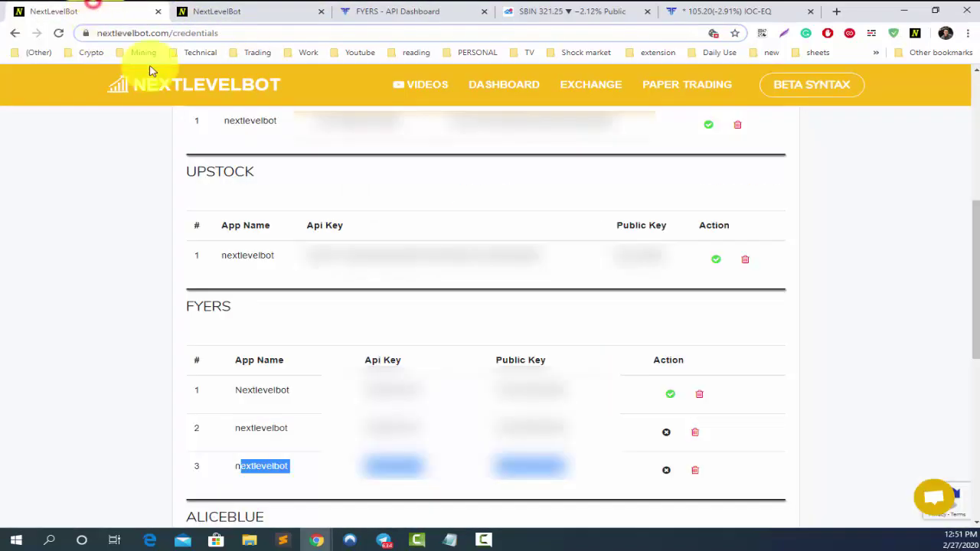
# Open the NextLevelBot dashboard and check how much membership time is left
pyautogui.click(525, 92)
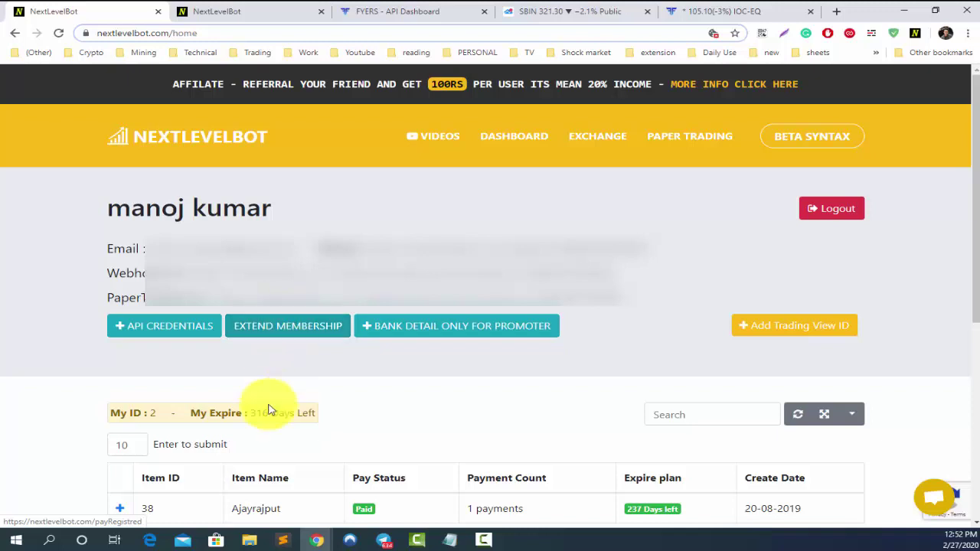
pyautogui.moveTo(192, 411); pyautogui.dragTo(358, 420)
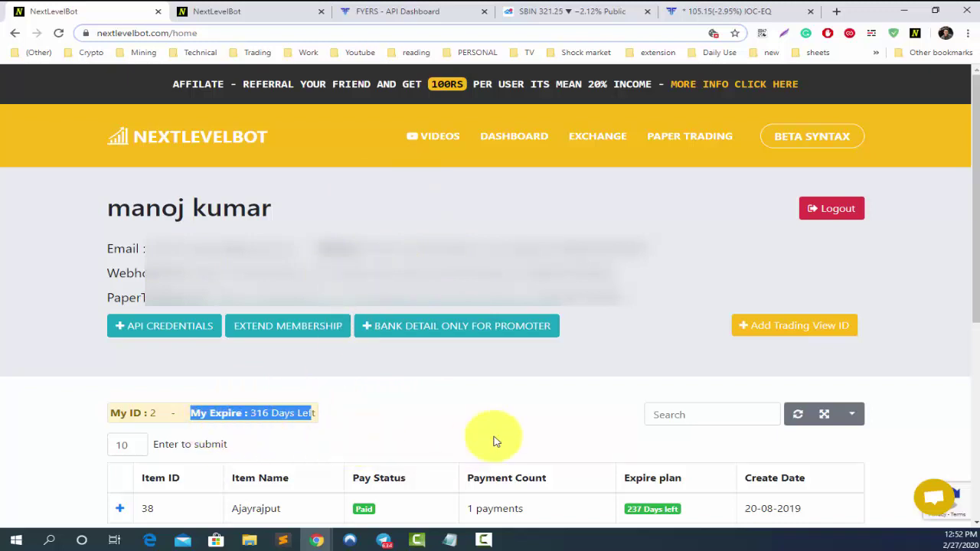
# Check the app's approval status on the FYERS API dashboard and open the Fyers login from NextLevelBot's exchange list
pyautogui.click(586, 146)
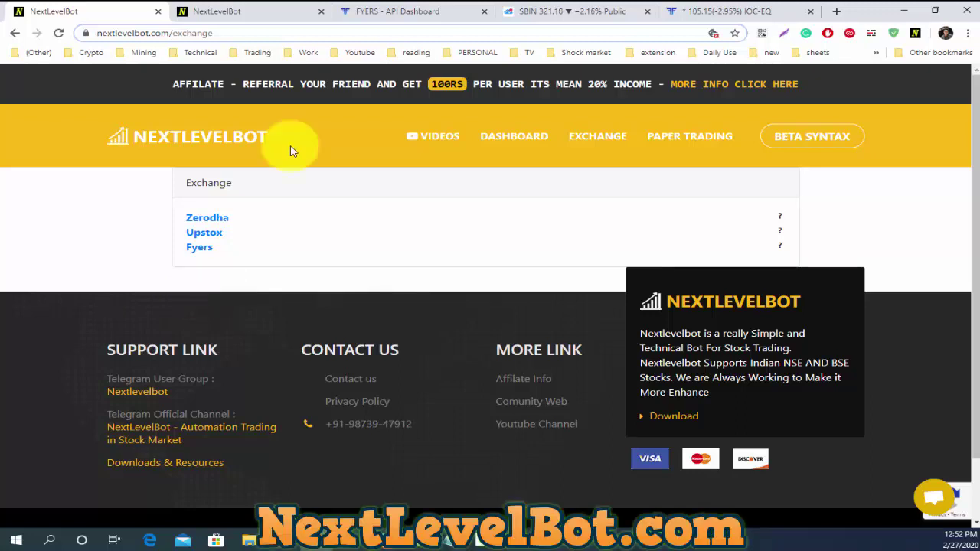
pyautogui.click(422, 12)
pyautogui.moveTo(142, 374); pyautogui.dragTo(152, 386)
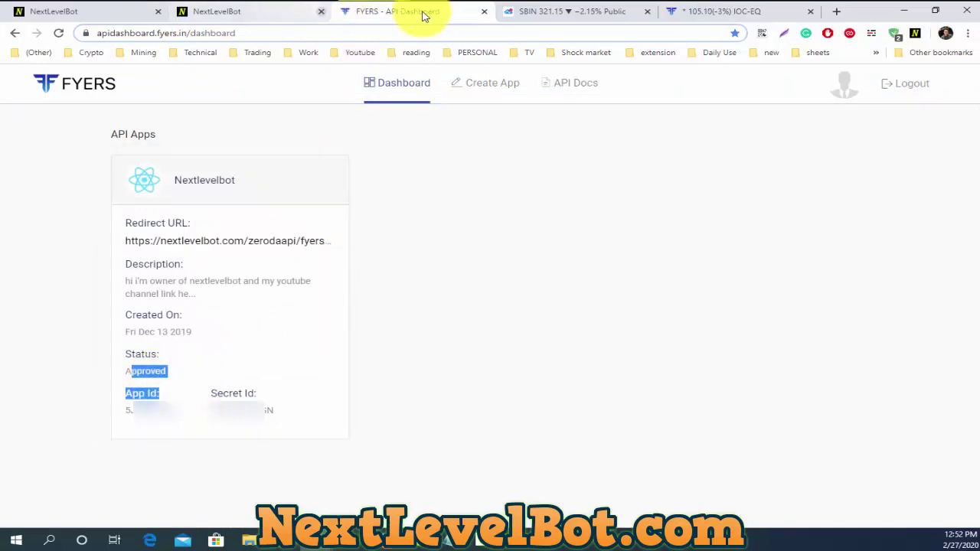
pyautogui.click(135, 9)
pyautogui.click(208, 249)
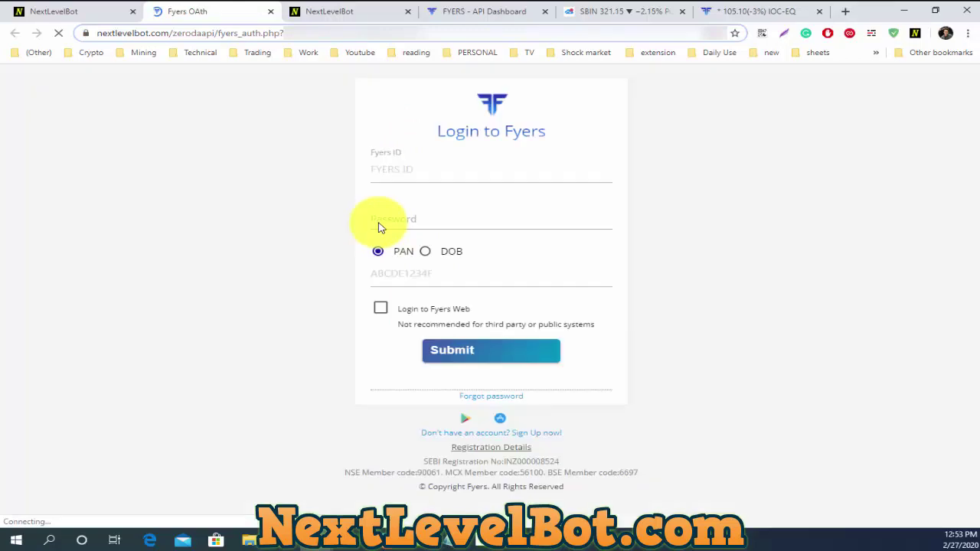
# Fill in the saved Fyers ID and password, enter the PAN, enable Login to Fyers Web and submit the login
pyautogui.click(442, 172)
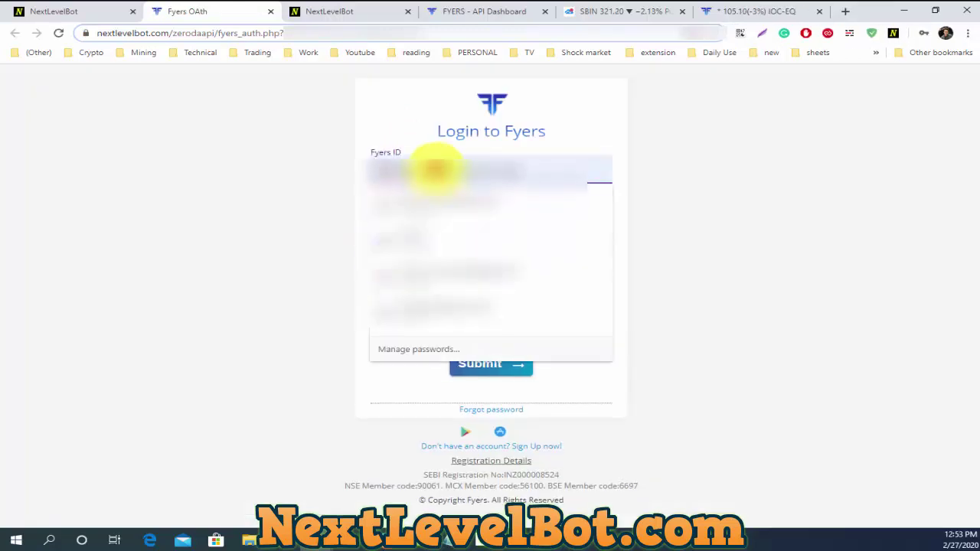
pyautogui.click(391, 256)
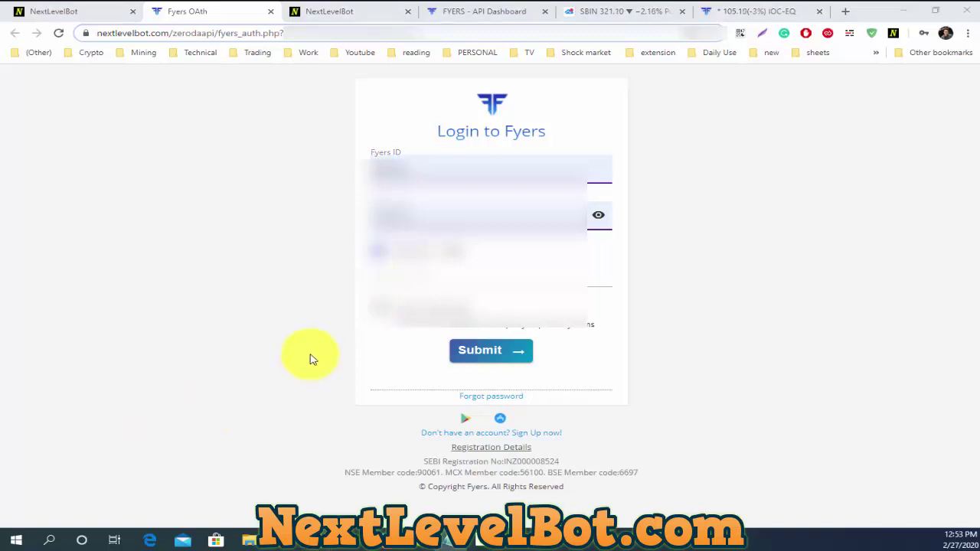
pyautogui.click(390, 274)
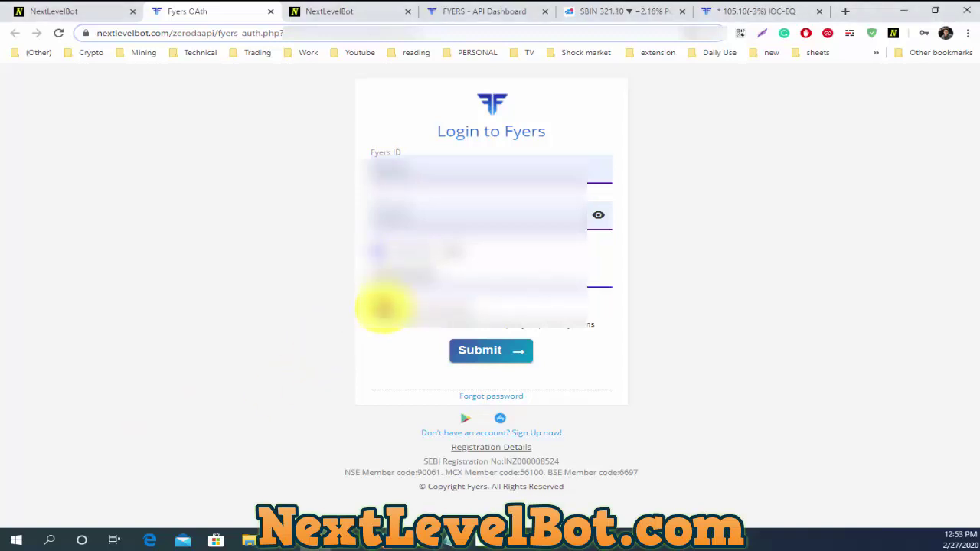
pyautogui.click(383, 308)
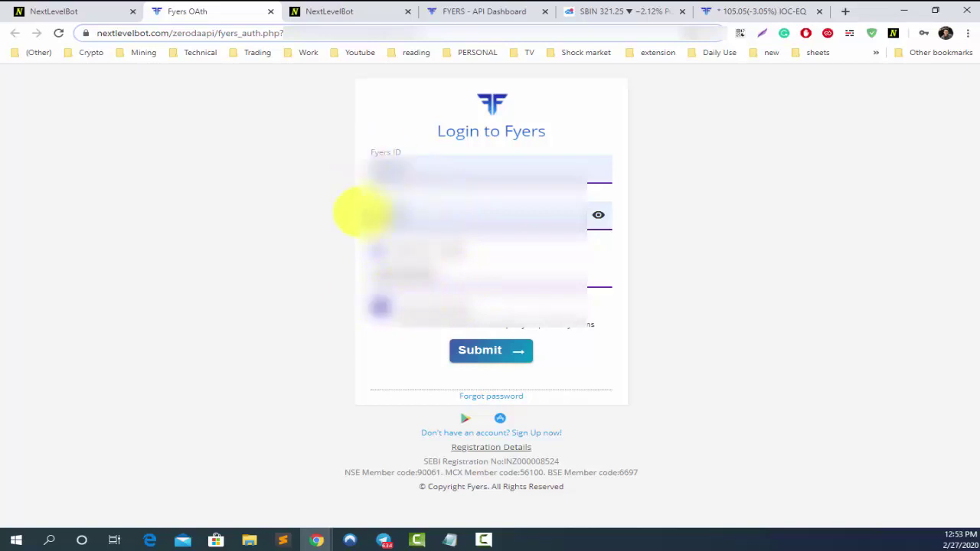
pyautogui.click(478, 358)
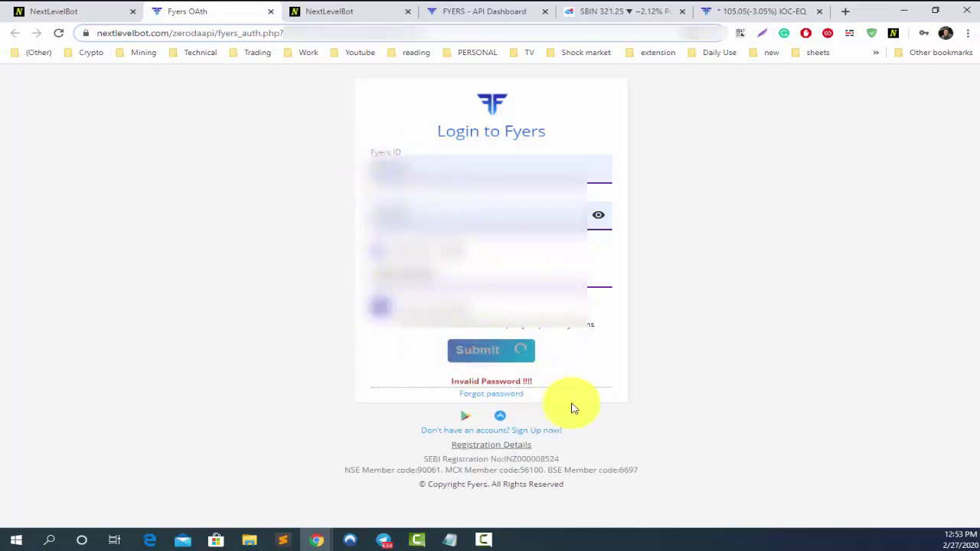